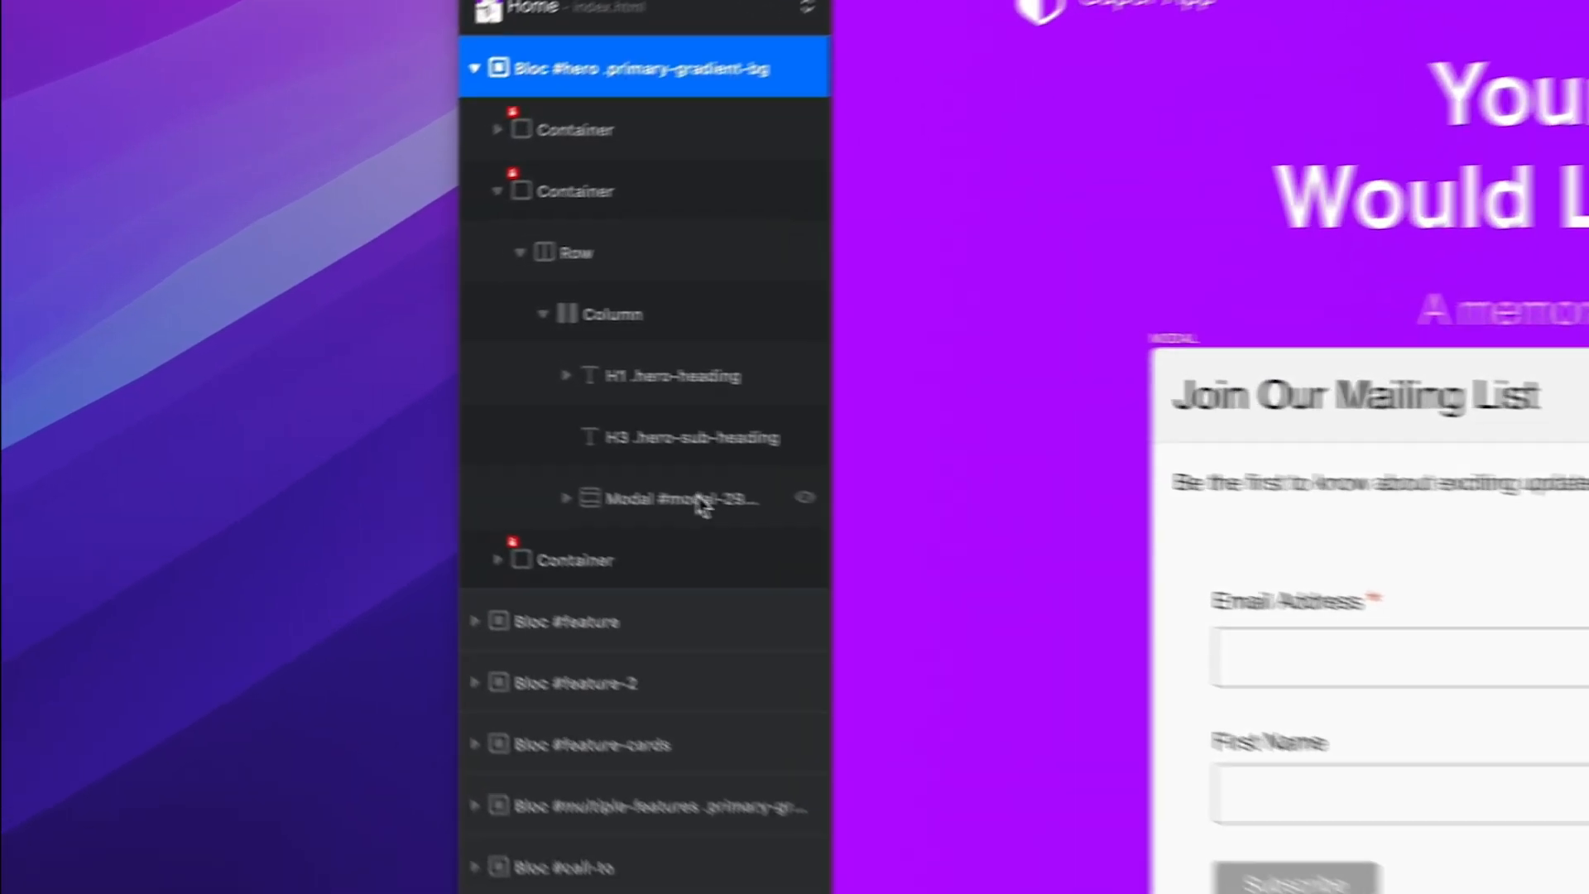
Set the ID of the mailing list modal in the hero bloc to signup_modal
{"action": "left_click", "coordinate": [298, 391]}
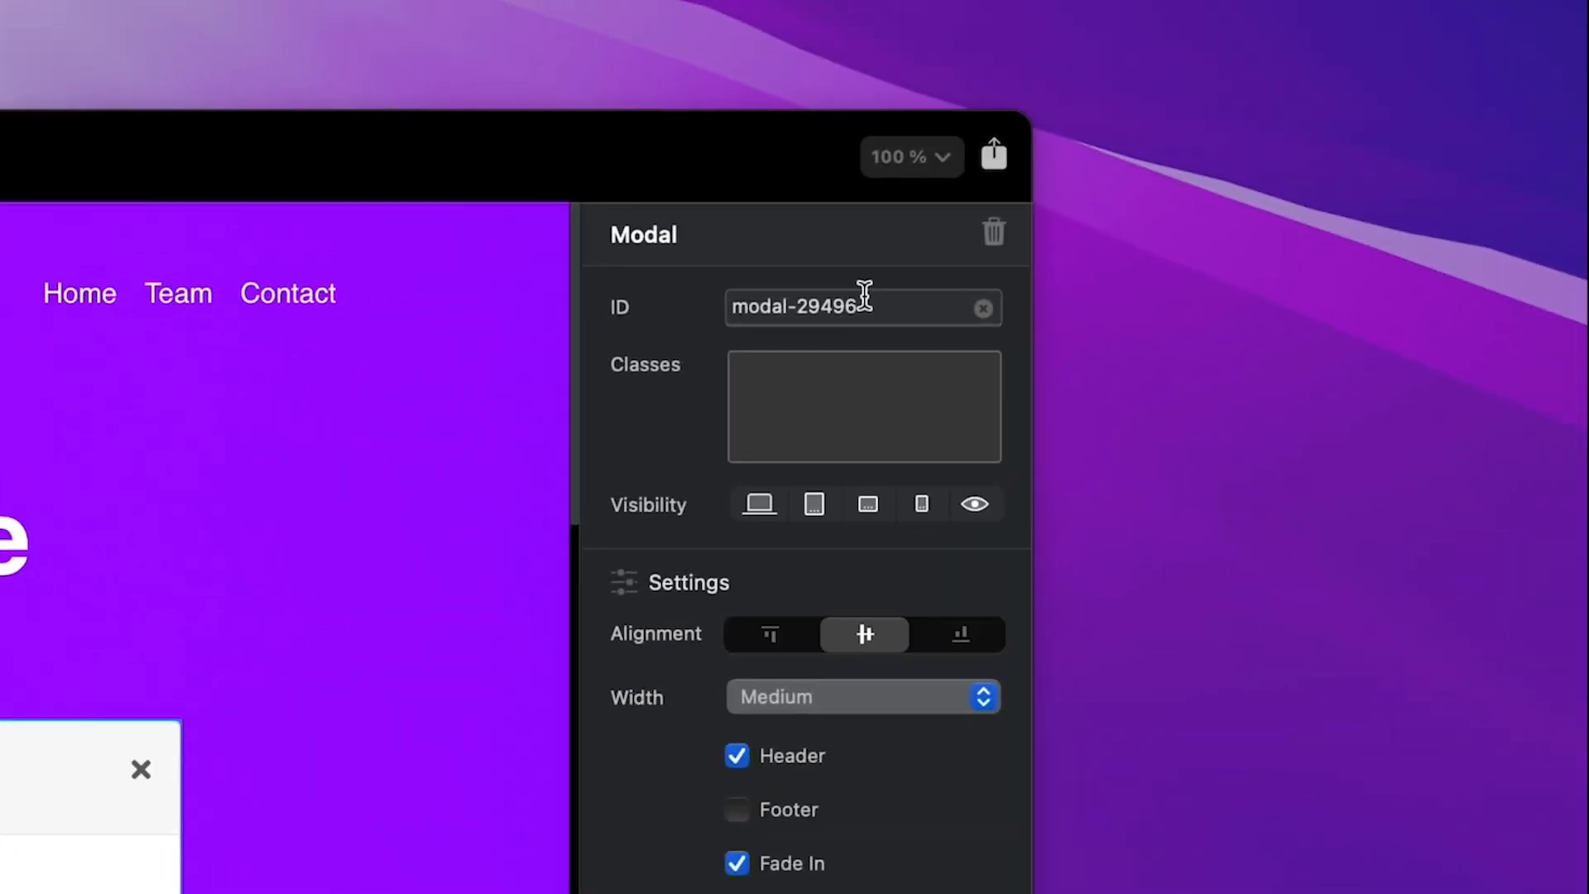
{"action": "left_click", "coordinate": [864, 296]}
{"action": "key", "text": "super+a"}
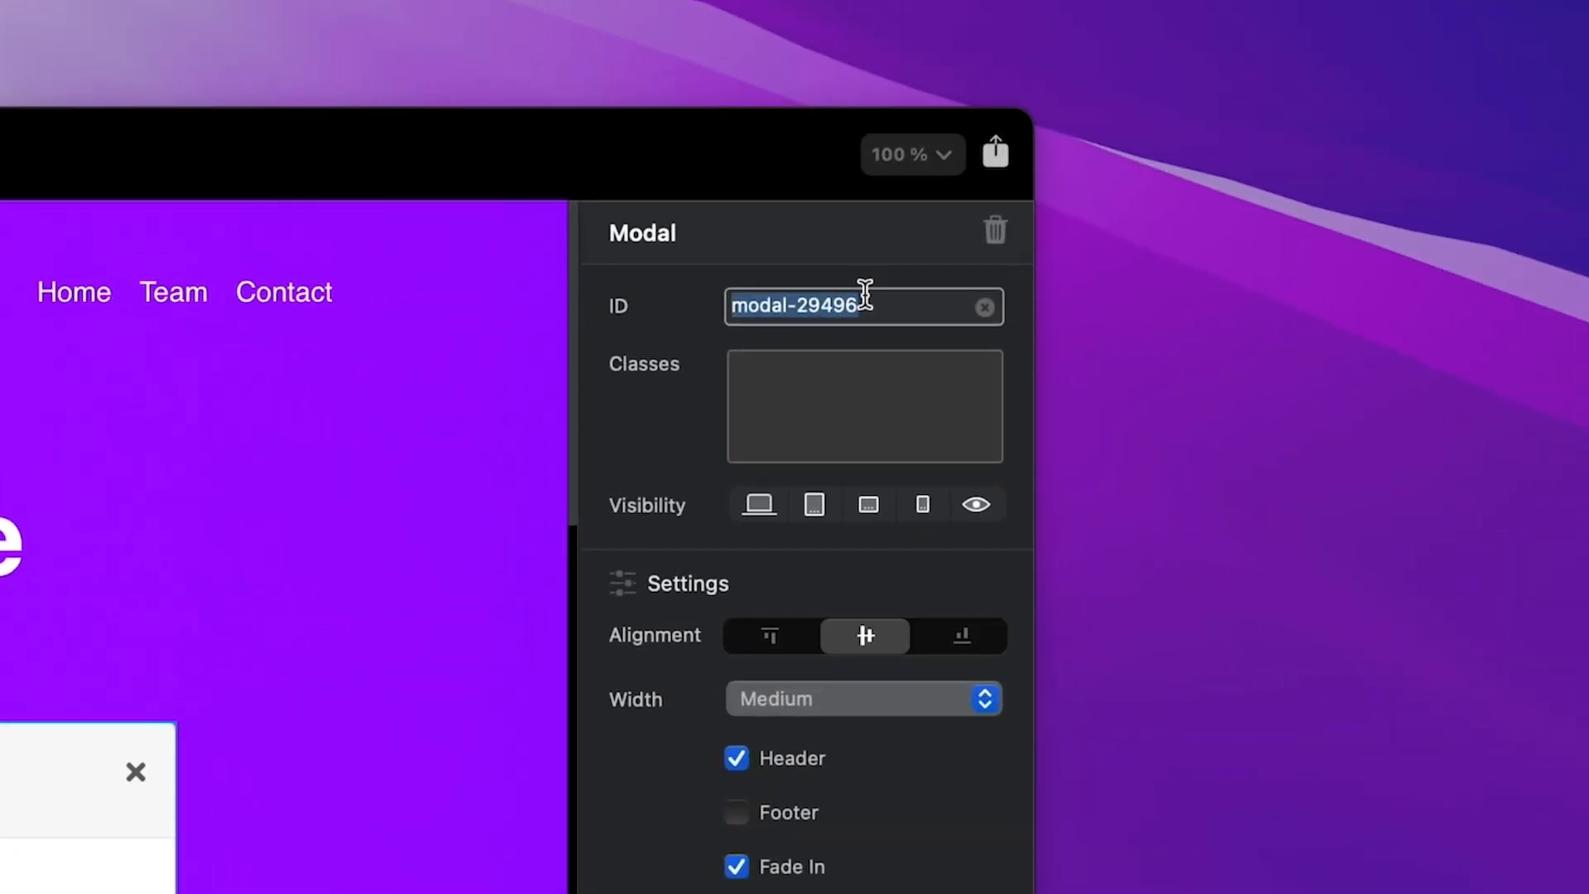
{"action": "type", "text": "signup_modal"}
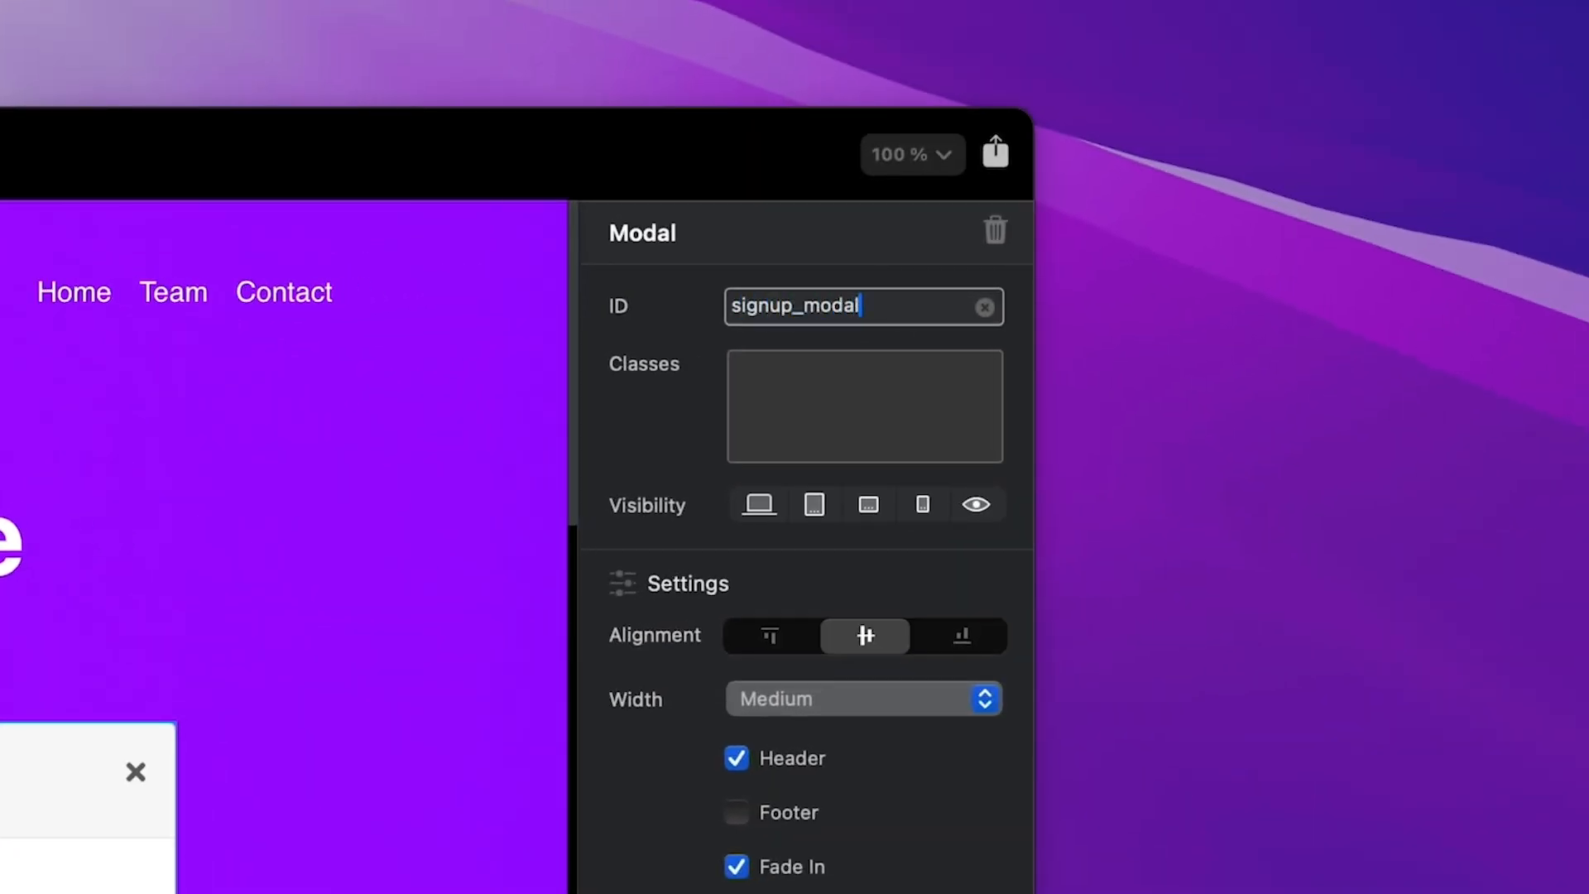
{"action": "key", "text": "super+a"}
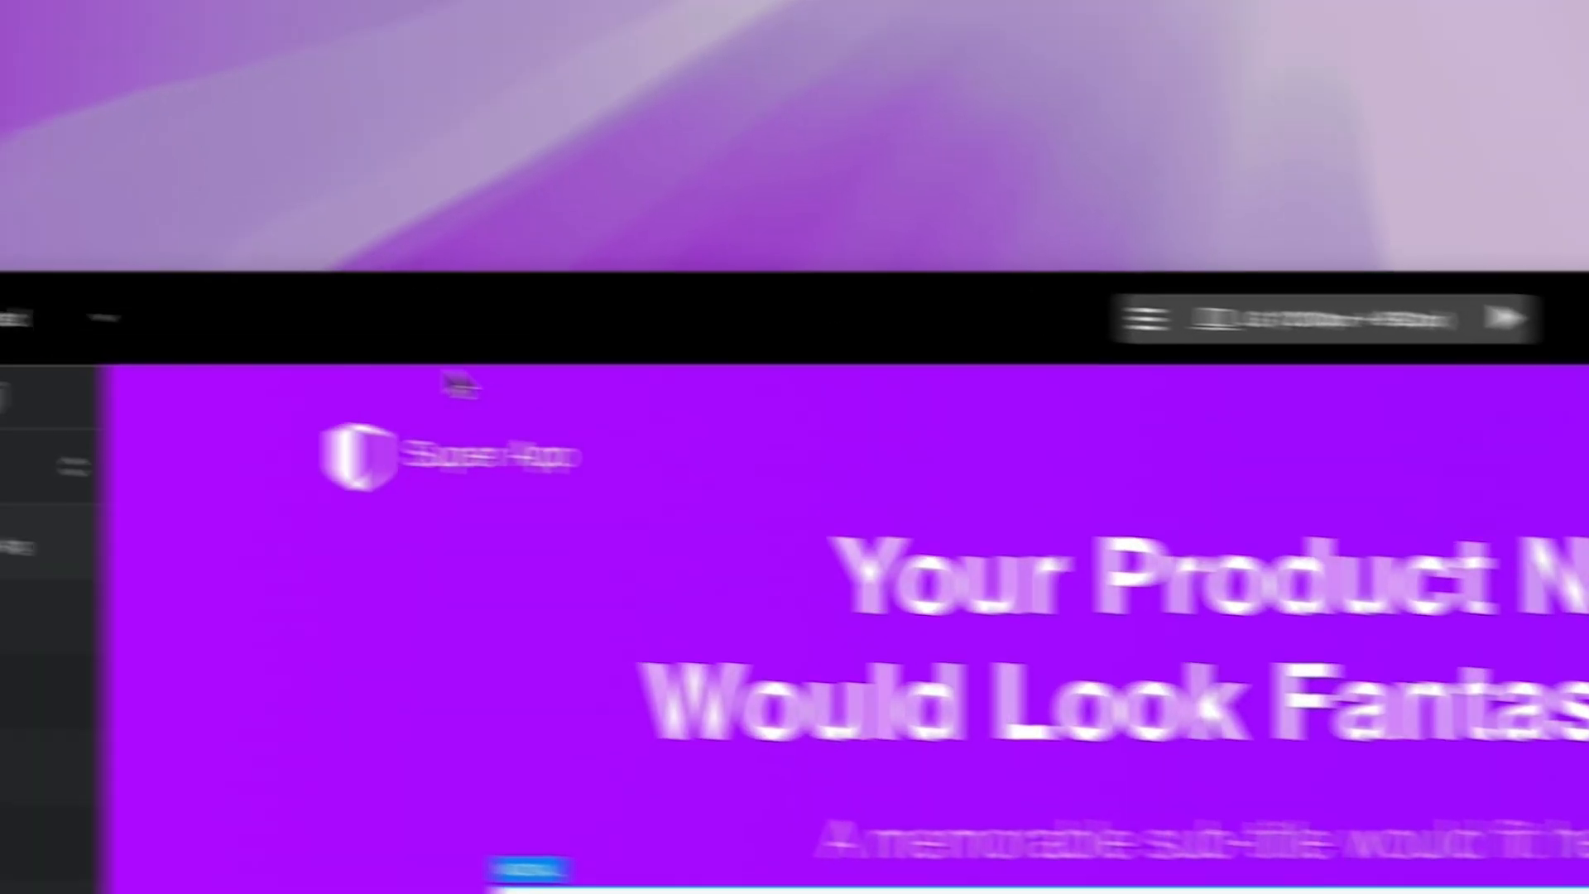
Create a new interaction in the Interaction Manager and name it showWelcomeModal
{"action": "left_click", "coordinate": [624, 18]}
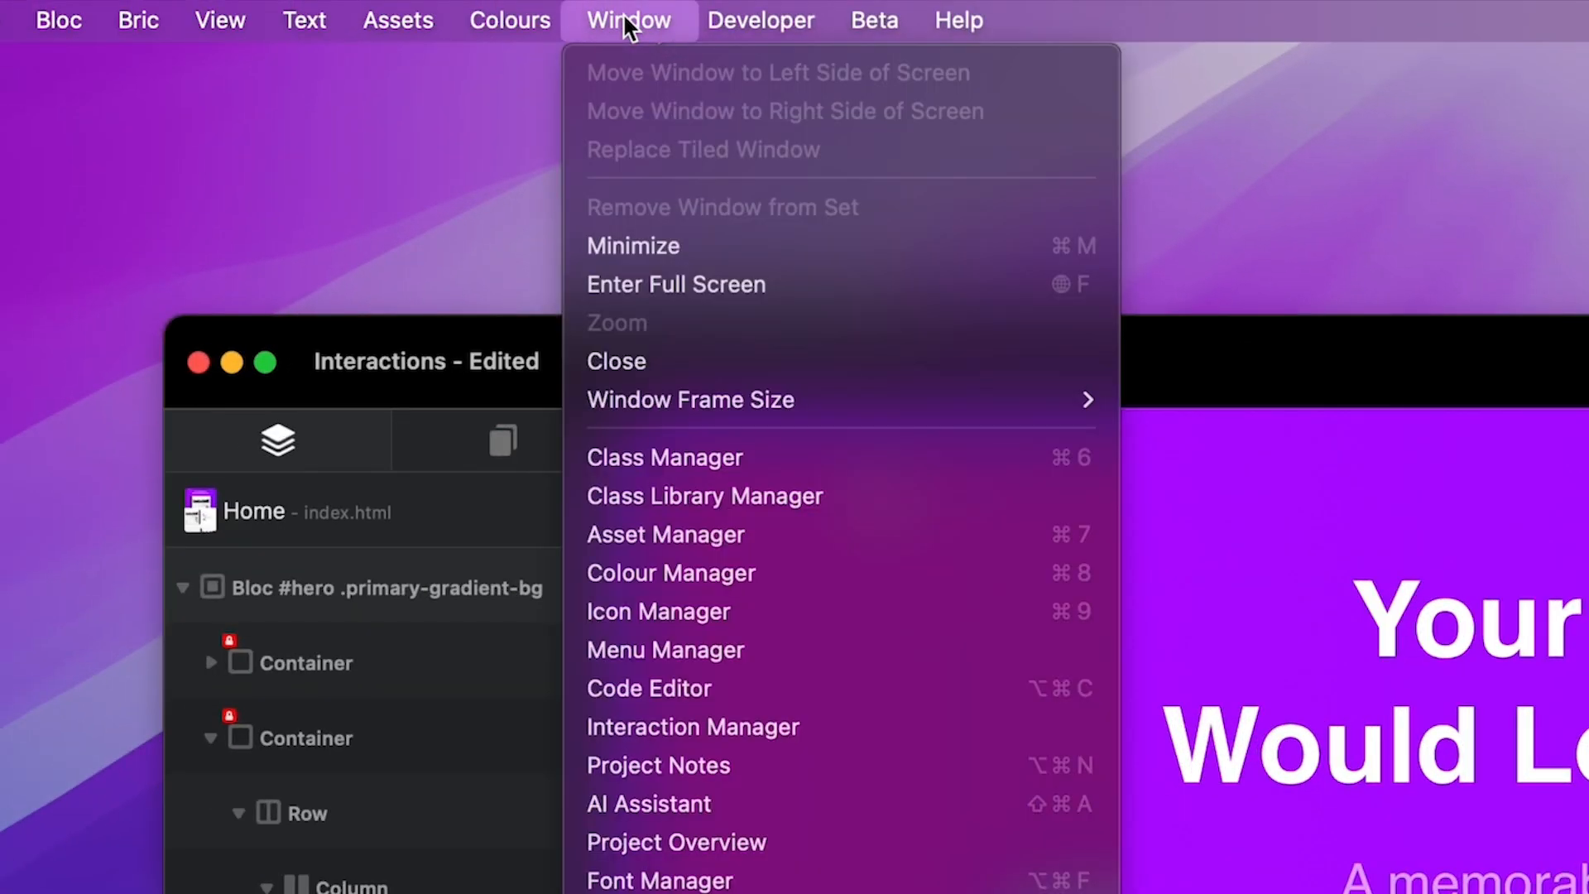
{"action": "left_click", "coordinate": [872, 726]}
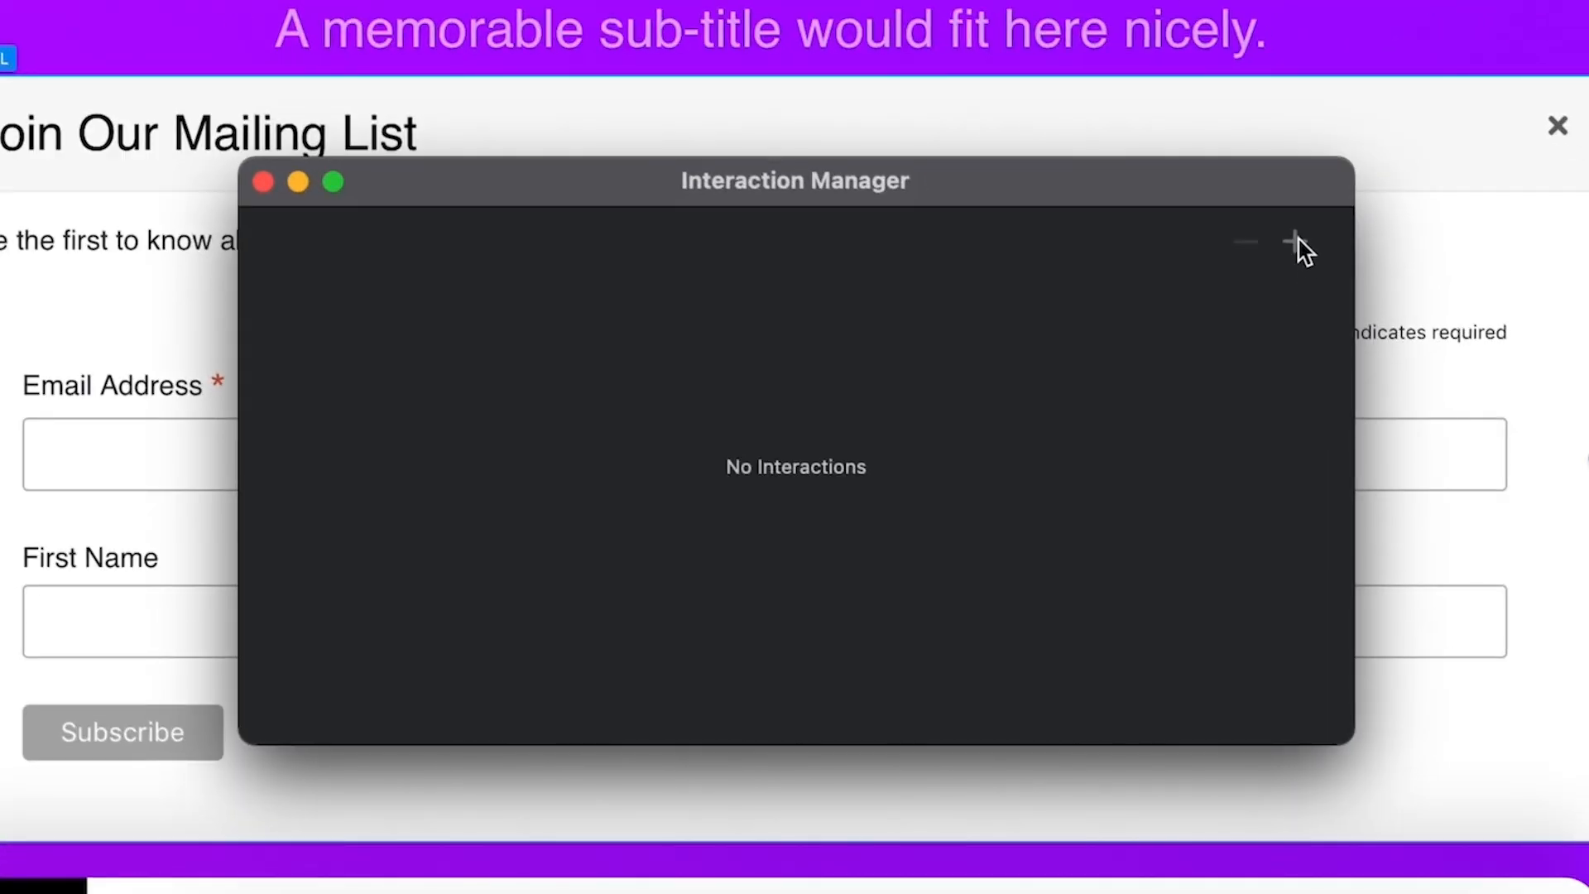
{"action": "left_click", "coordinate": [1295, 243]}
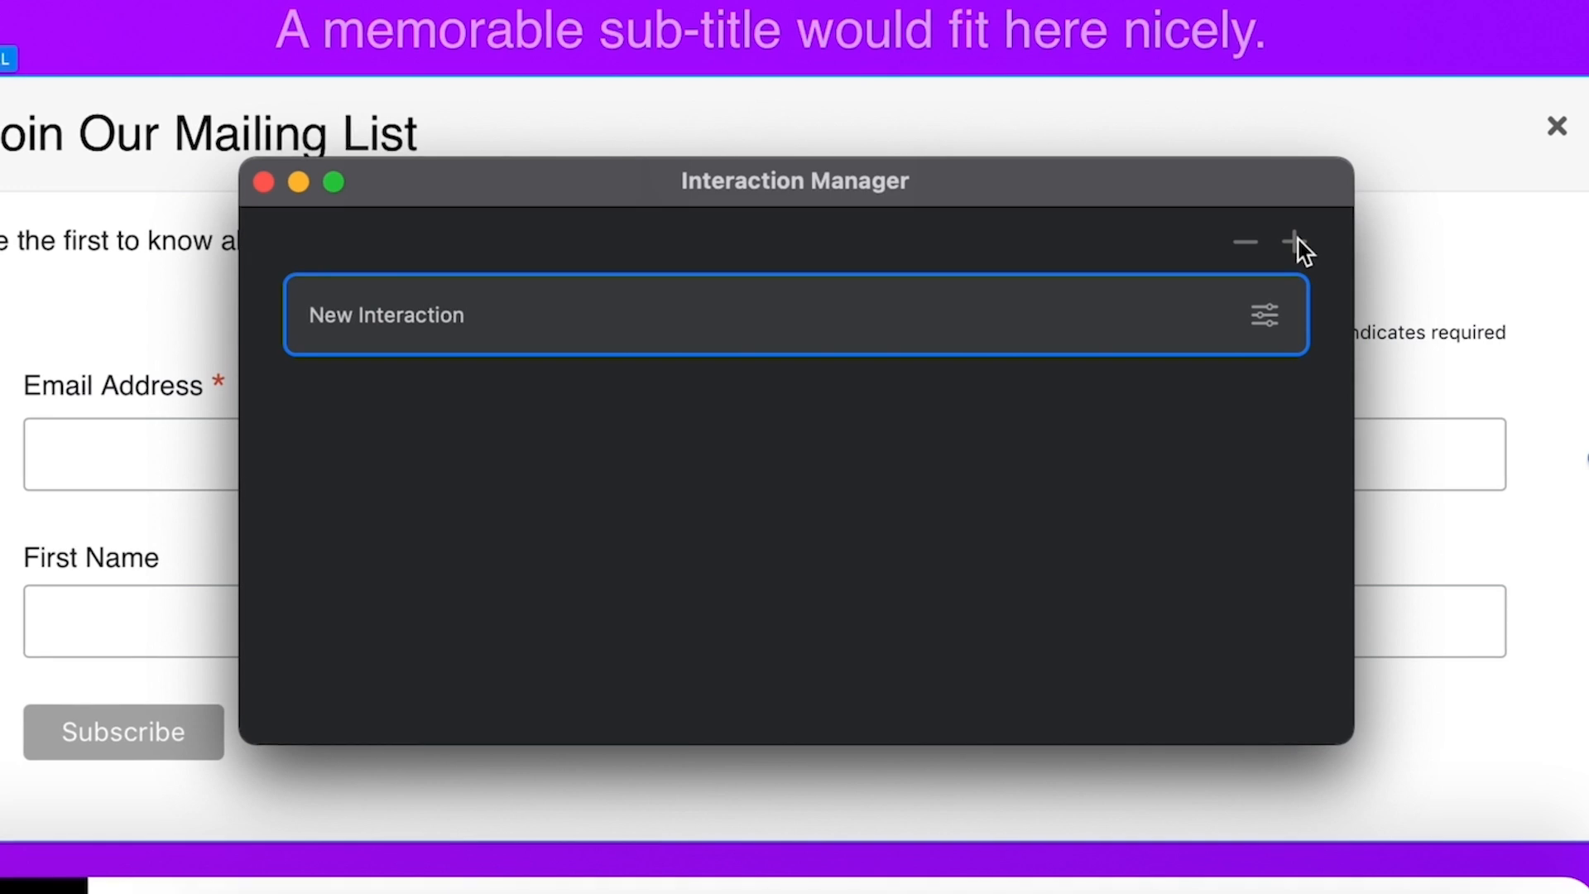
{"action": "double_click", "coordinate": [398, 314]}
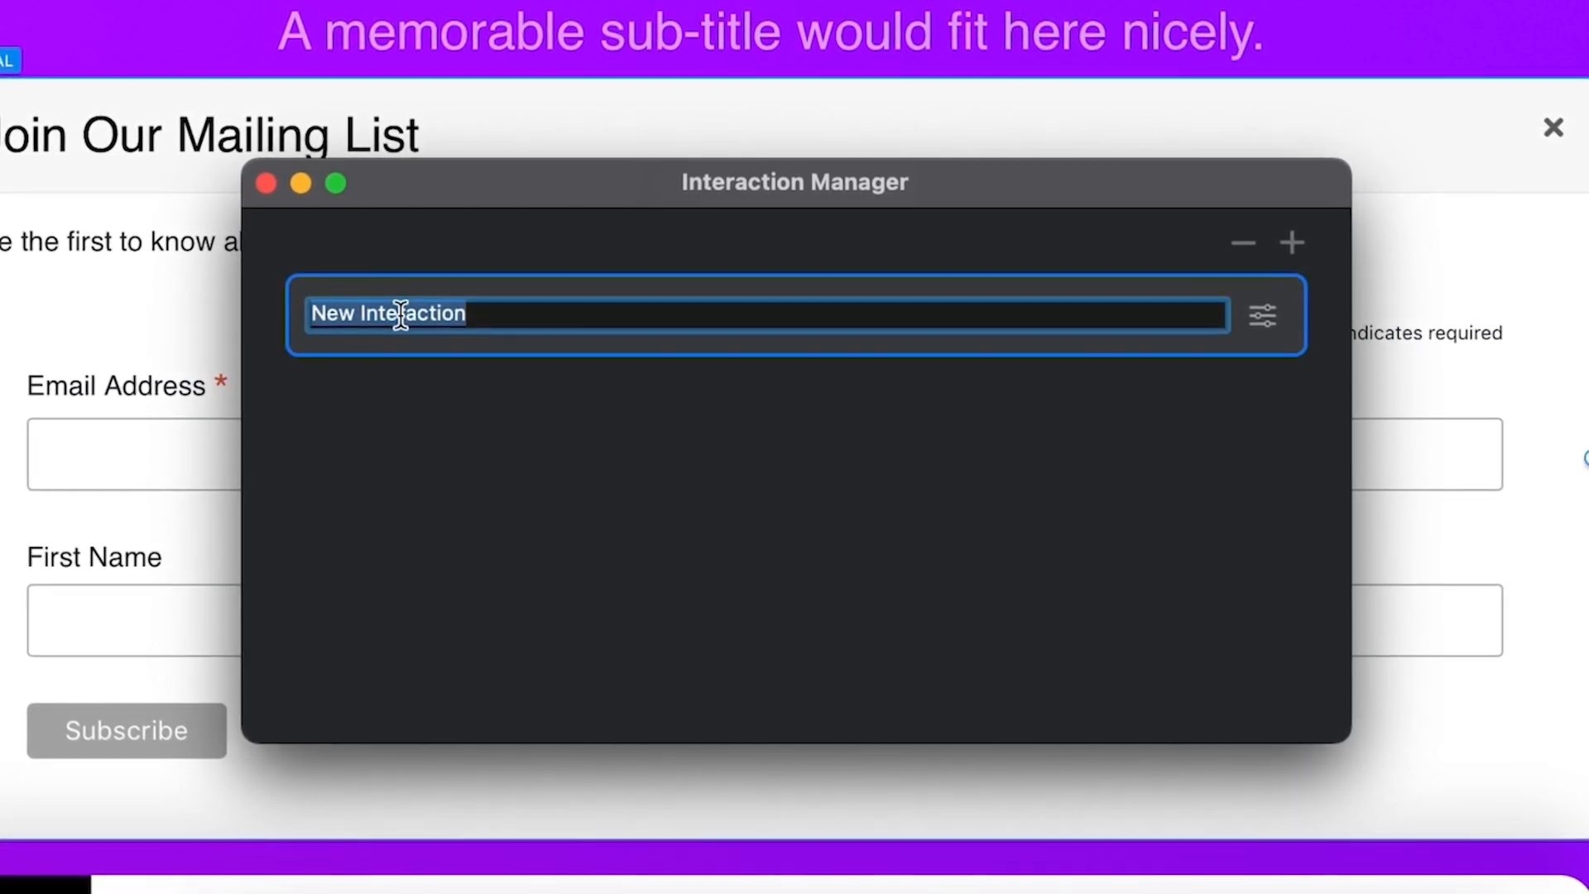
{"action": "type", "text": "showW"}
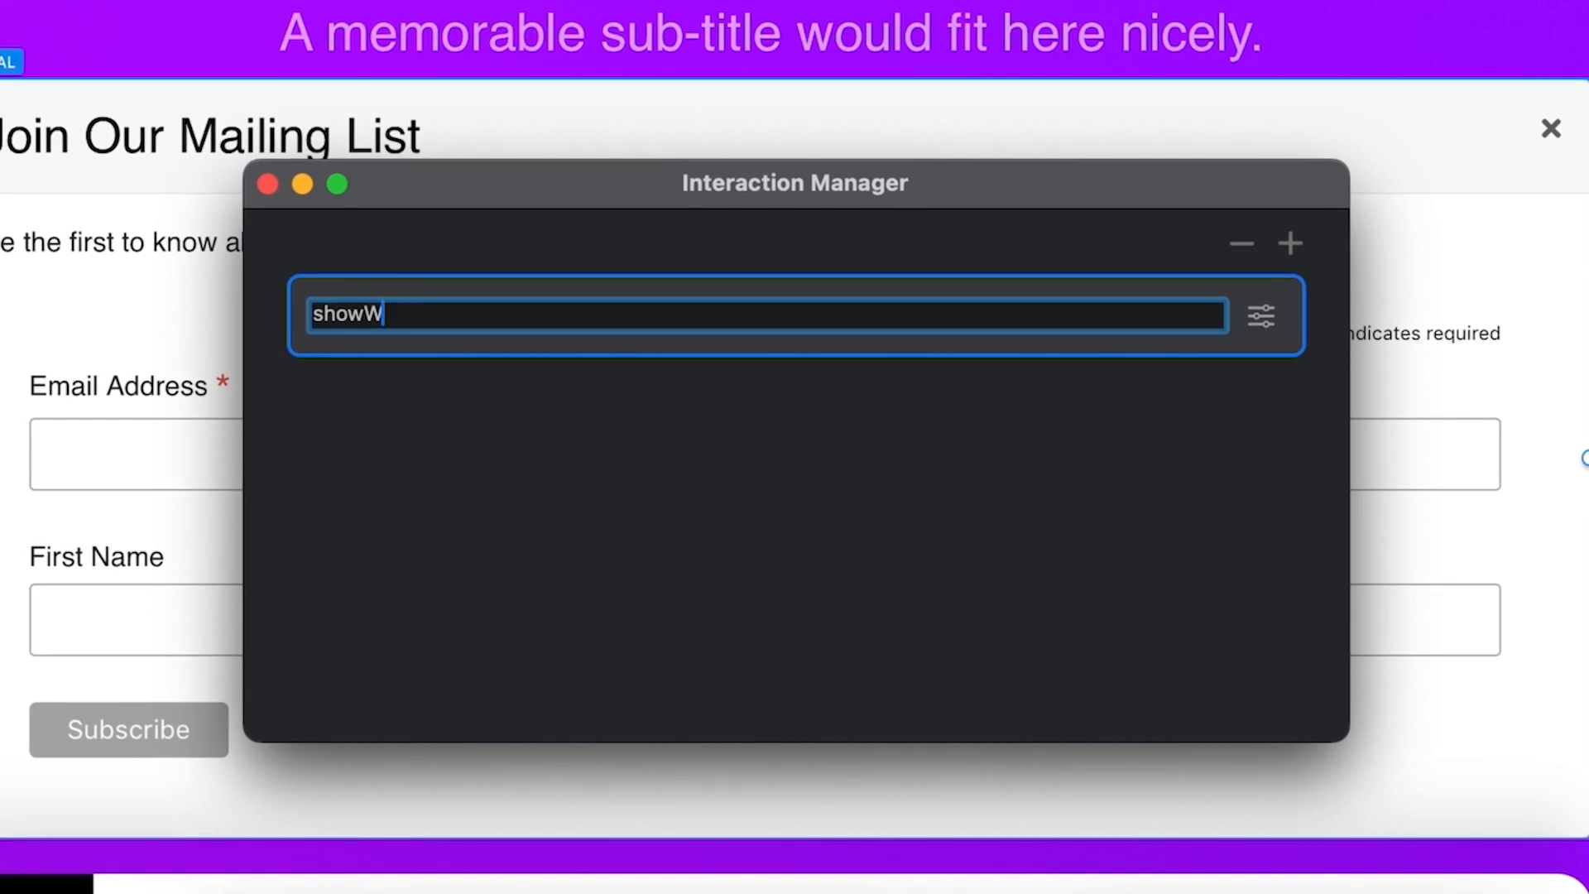
{"action": "type", "text": "elcomeModal"}
{"action": "key", "text": "Return"}
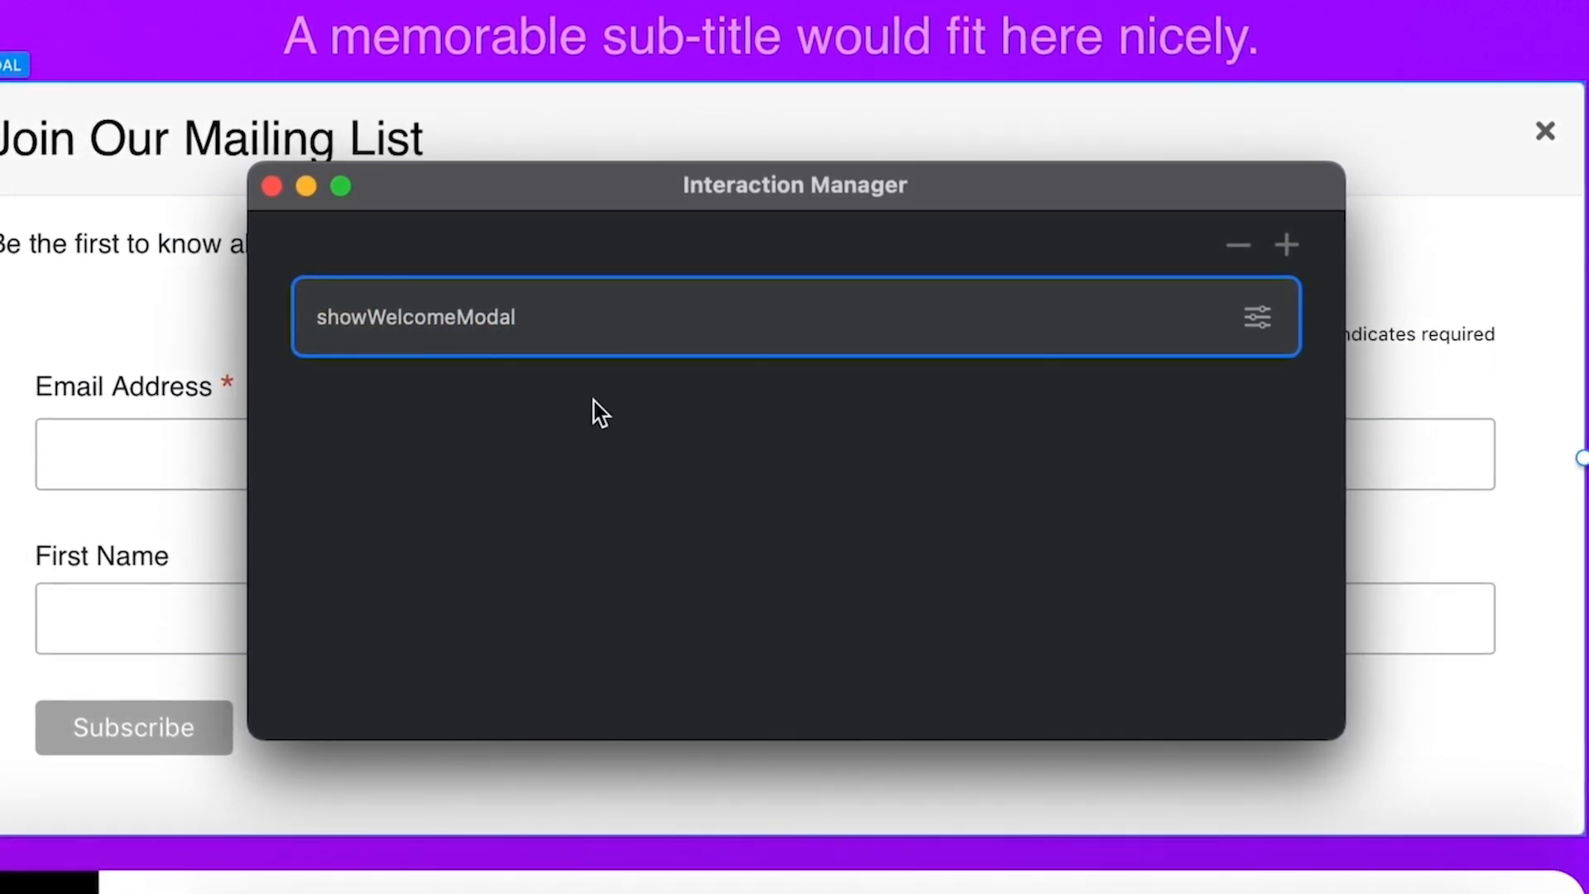
Add a Toggle Modal rule to the showWelcomeModal interaction, targeting #signup_modal
{"action": "left_click", "coordinate": [1257, 317]}
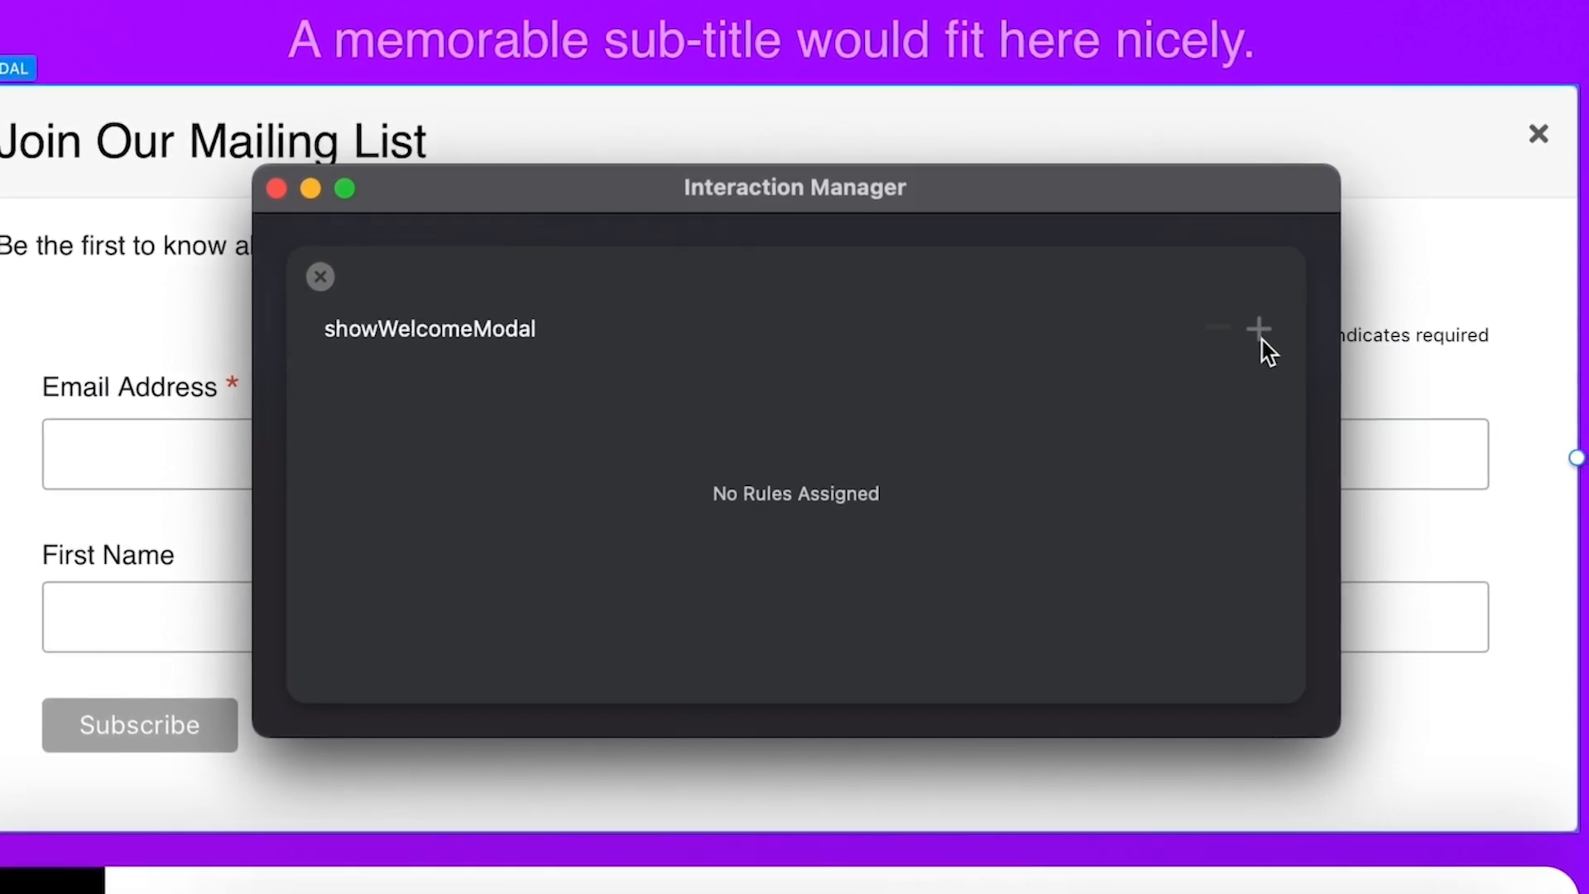
{"action": "left_click", "coordinate": [1260, 331]}
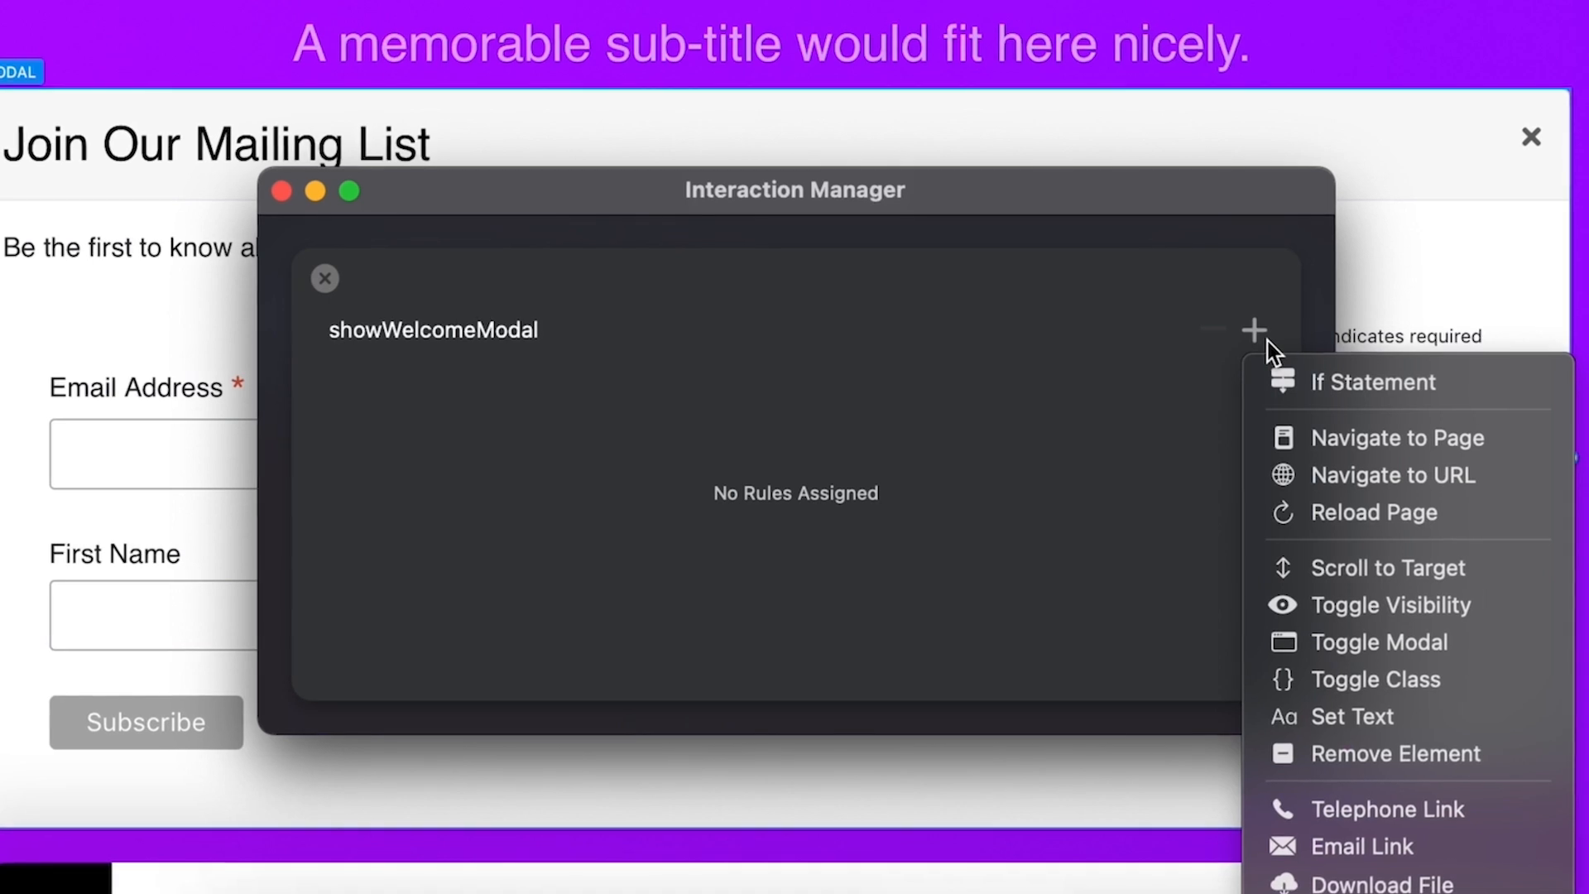
{"action": "left_click", "coordinate": [1497, 645]}
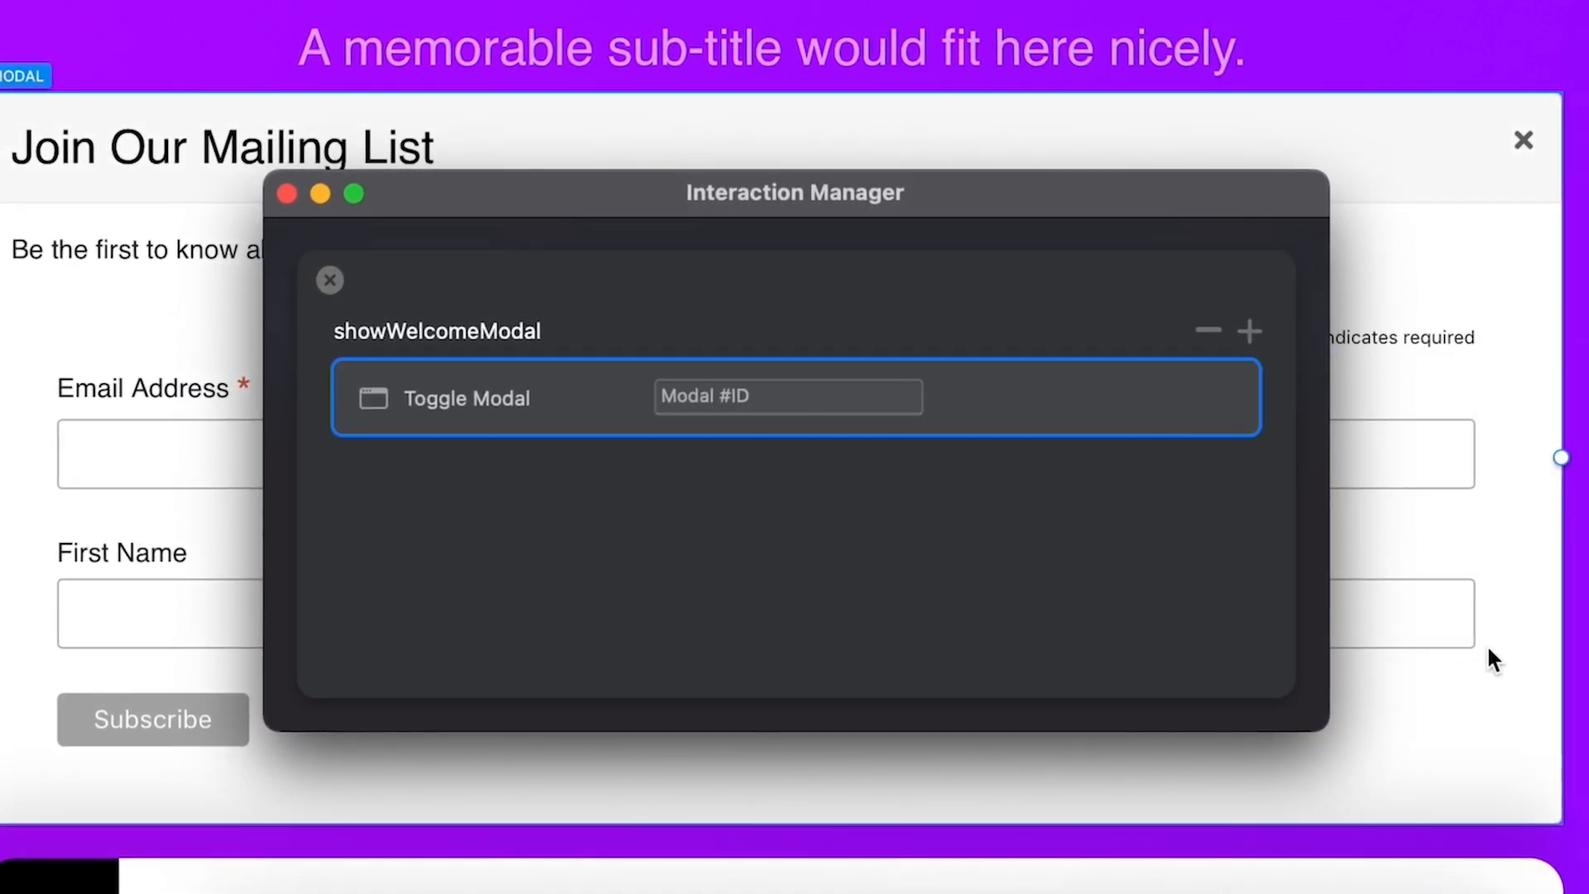
{"action": "left_click", "coordinate": [700, 390]}
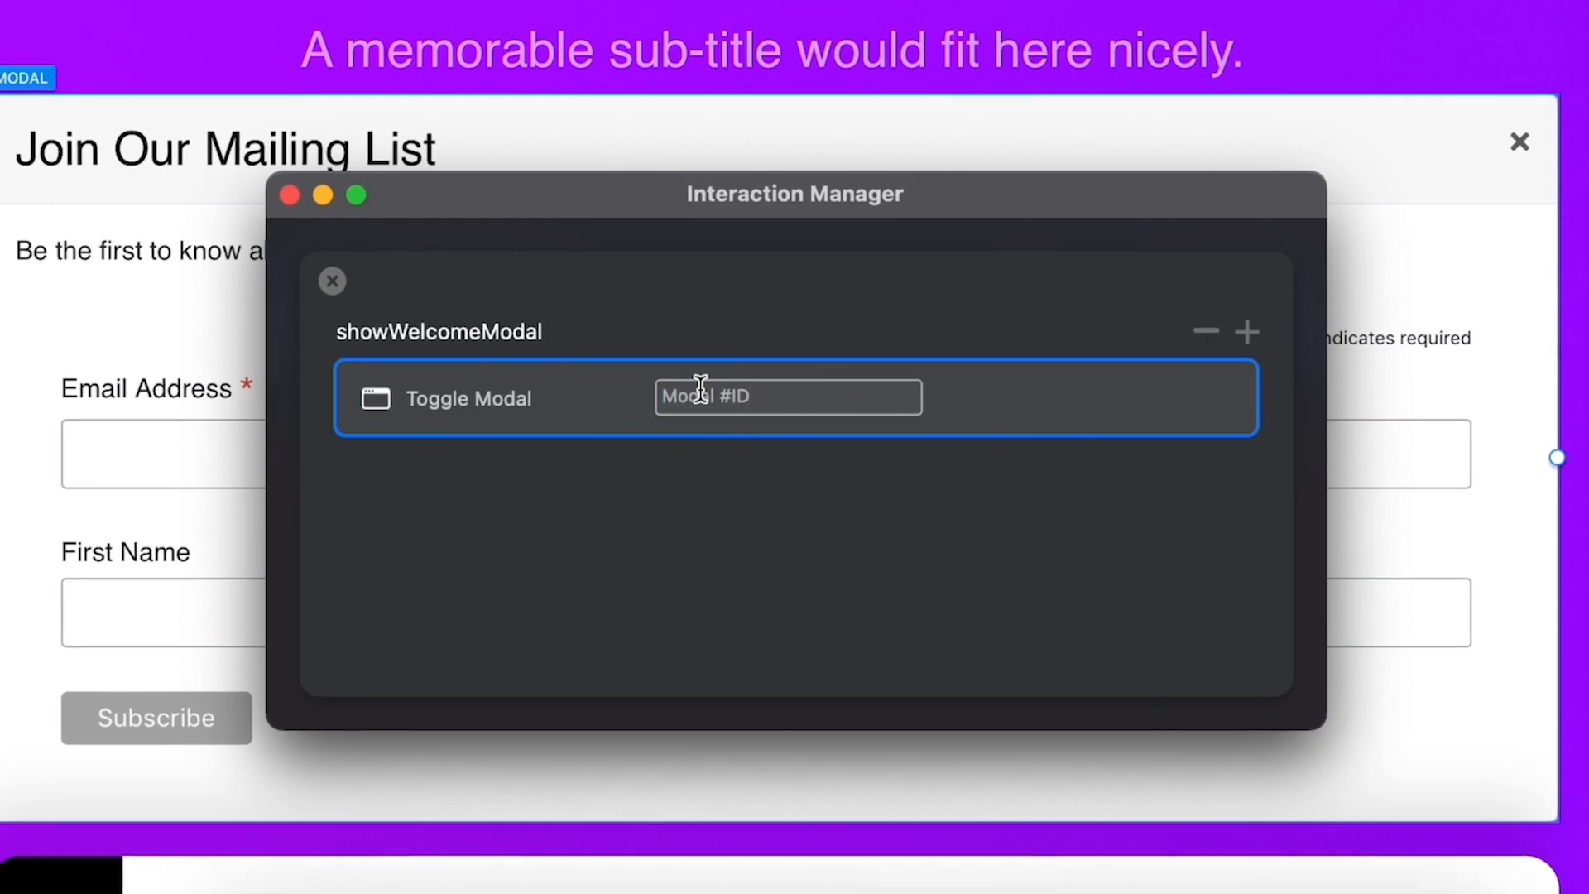
{"action": "type", "text": "#sign"}
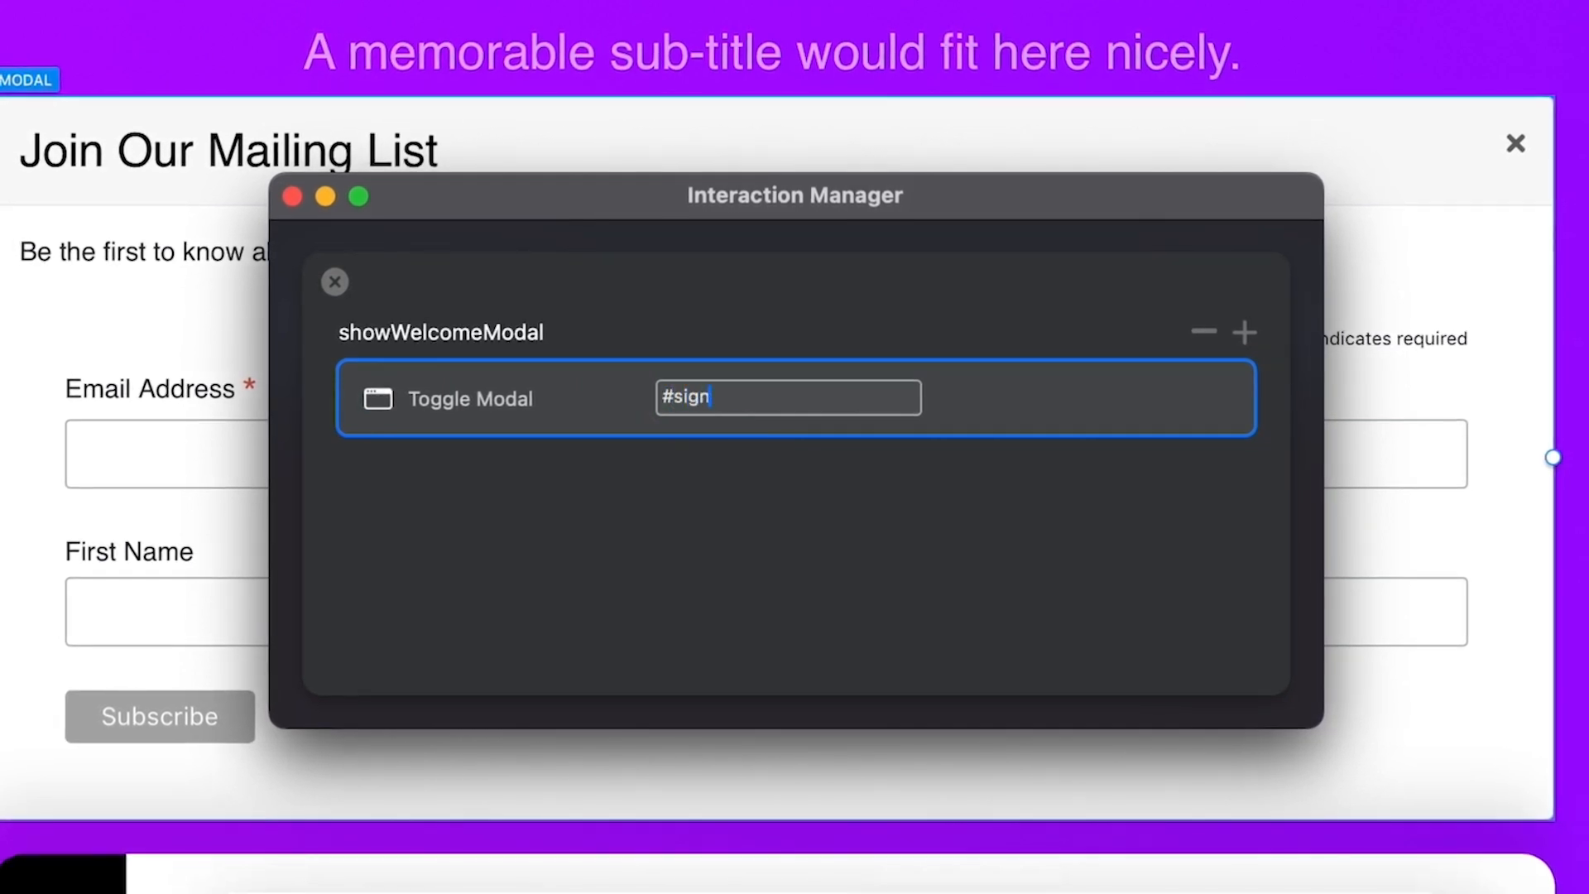
{"action": "type", "text": "up_modal"}
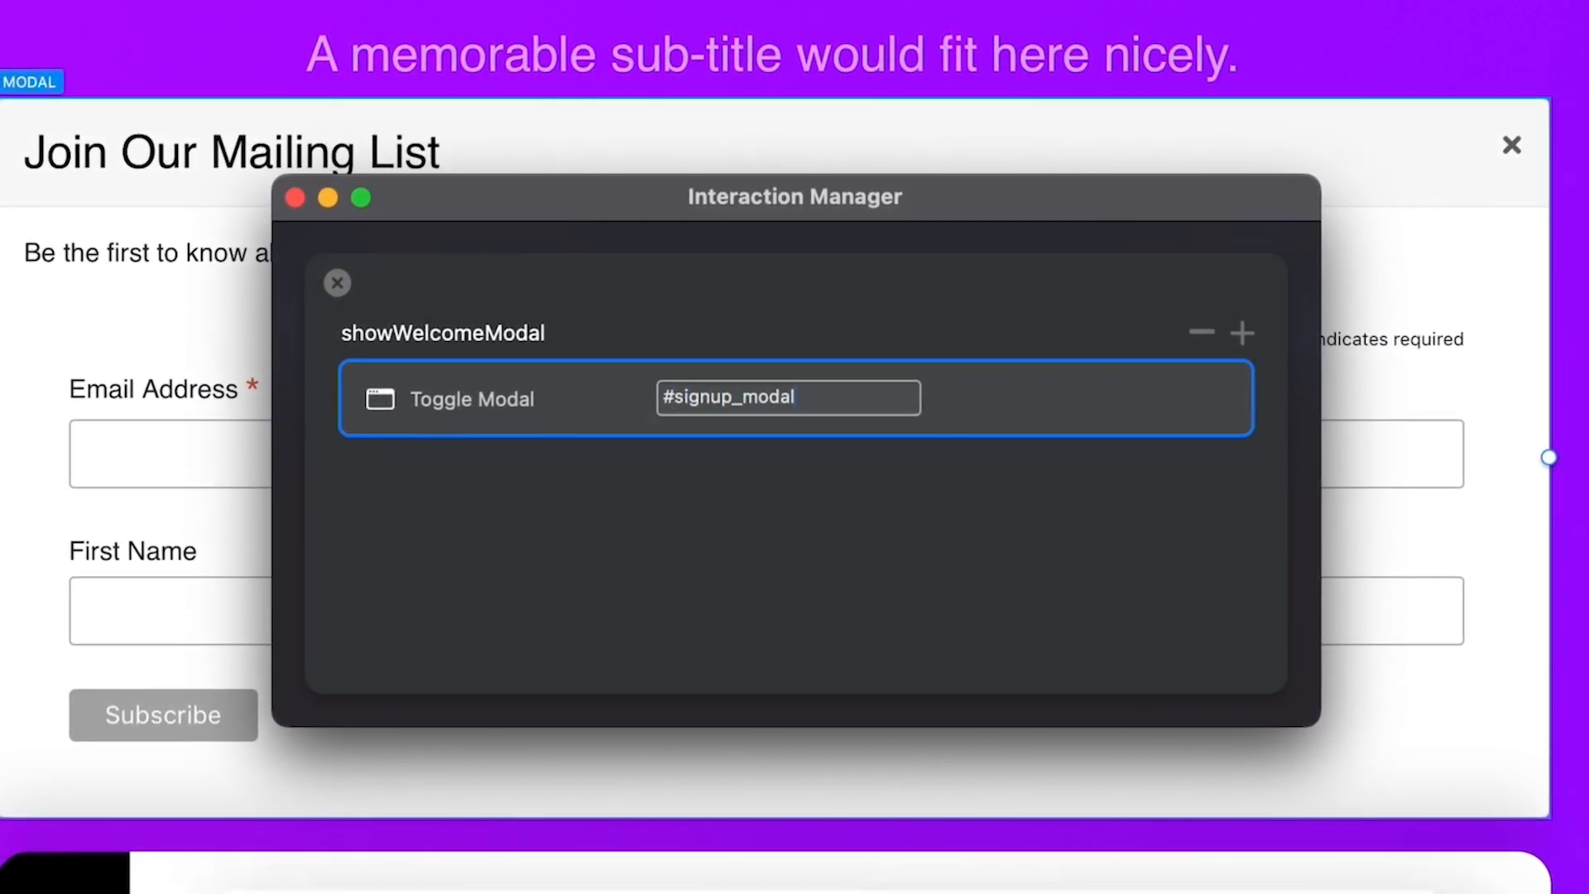
{"action": "key", "text": "Return"}
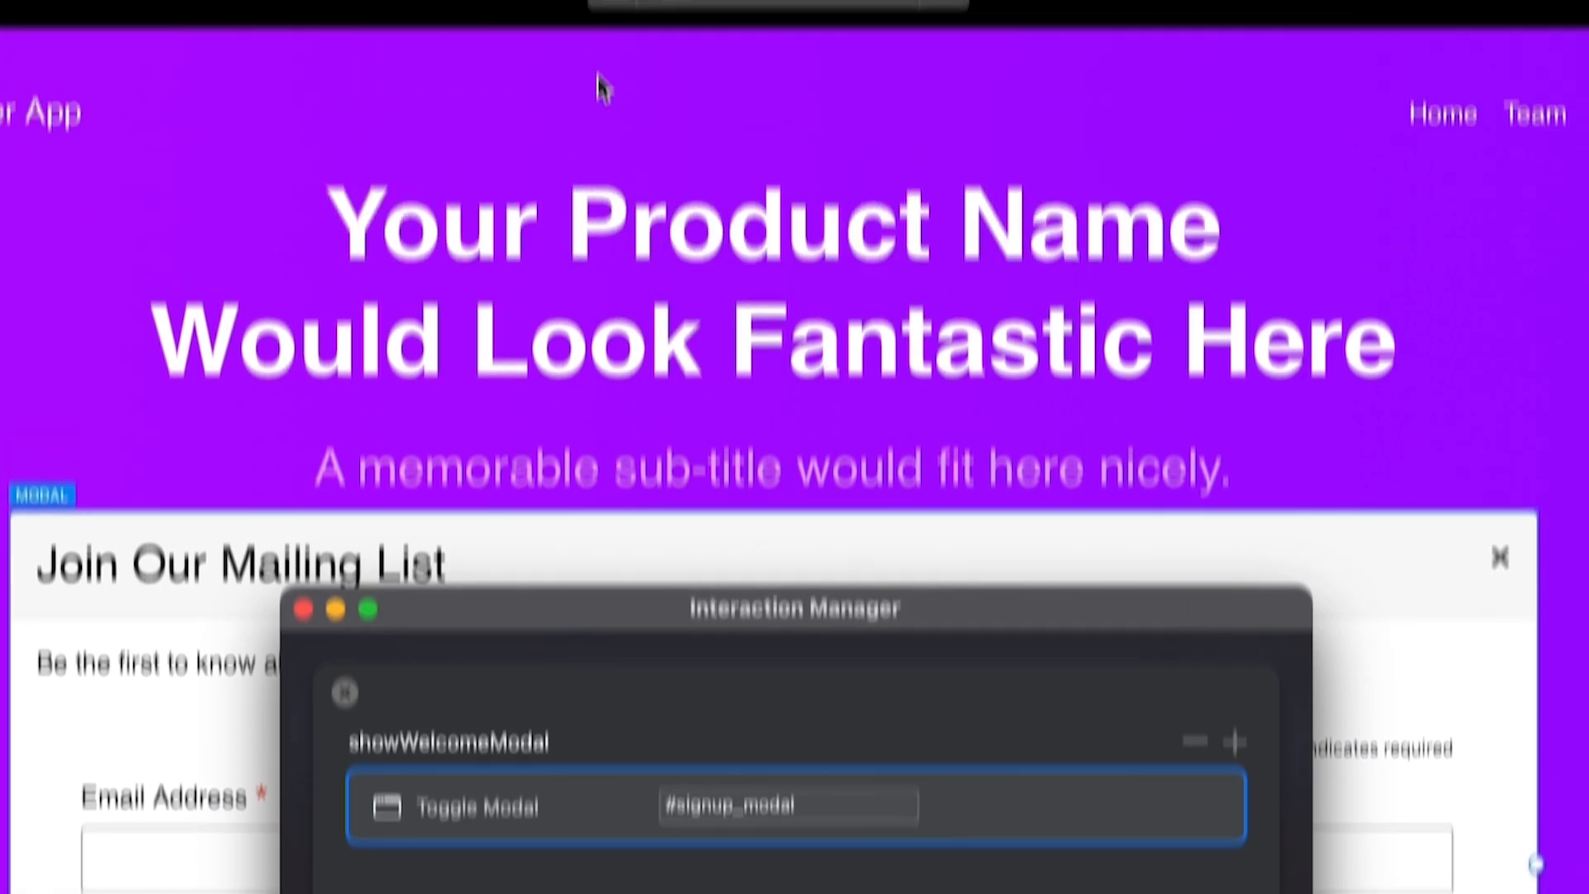
Assign the showWelcomeModal interaction to the Home page in its page settings
{"action": "left_click", "coordinate": [617, 314]}
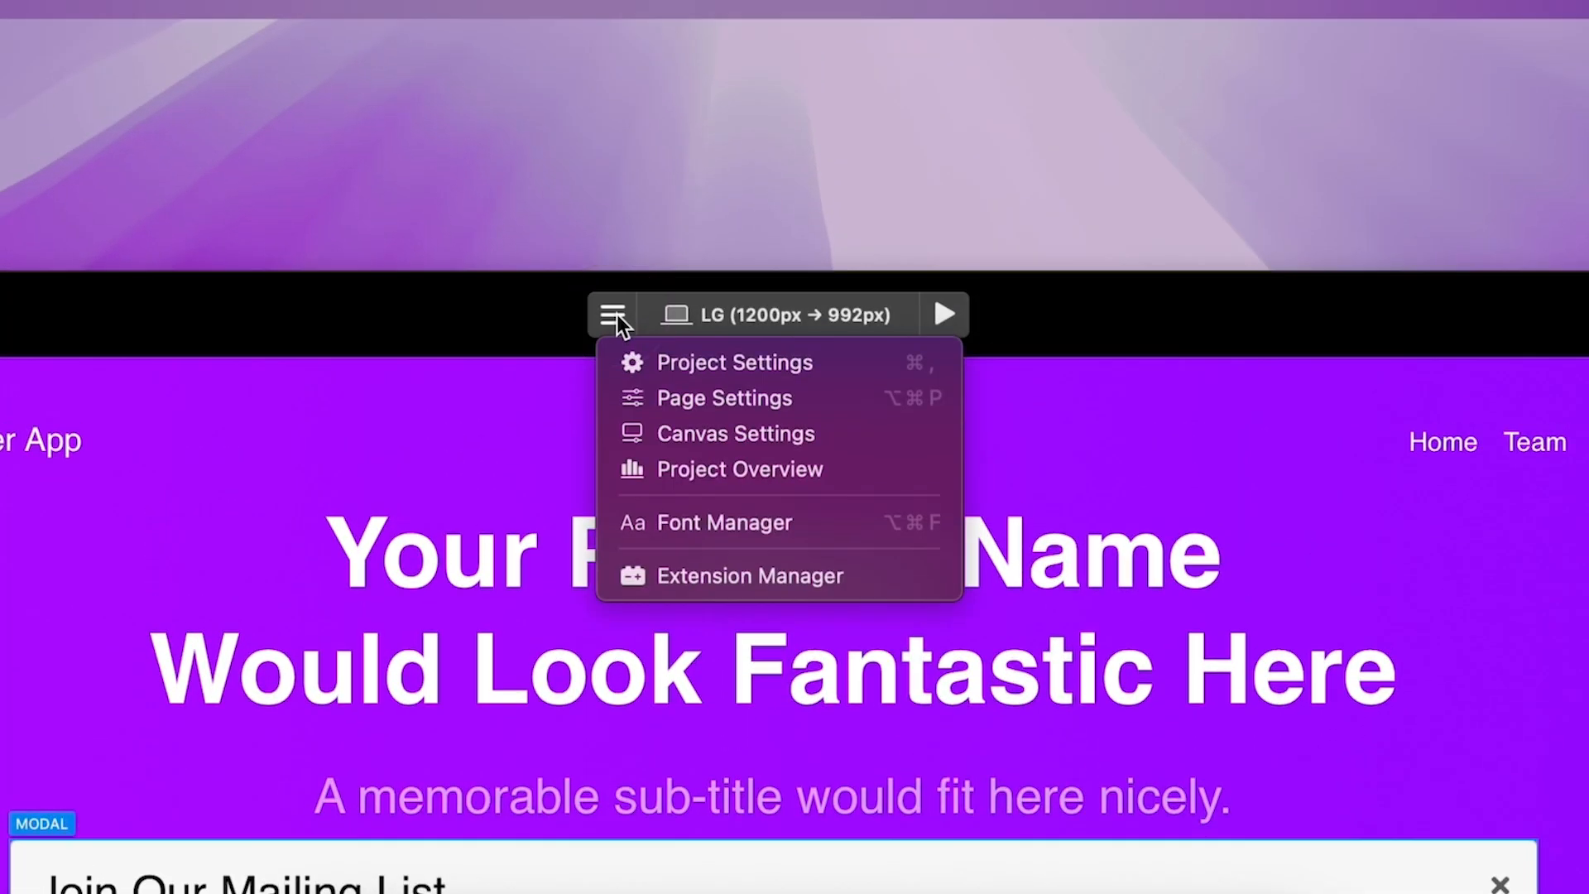
{"action": "left_click", "coordinate": [853, 401]}
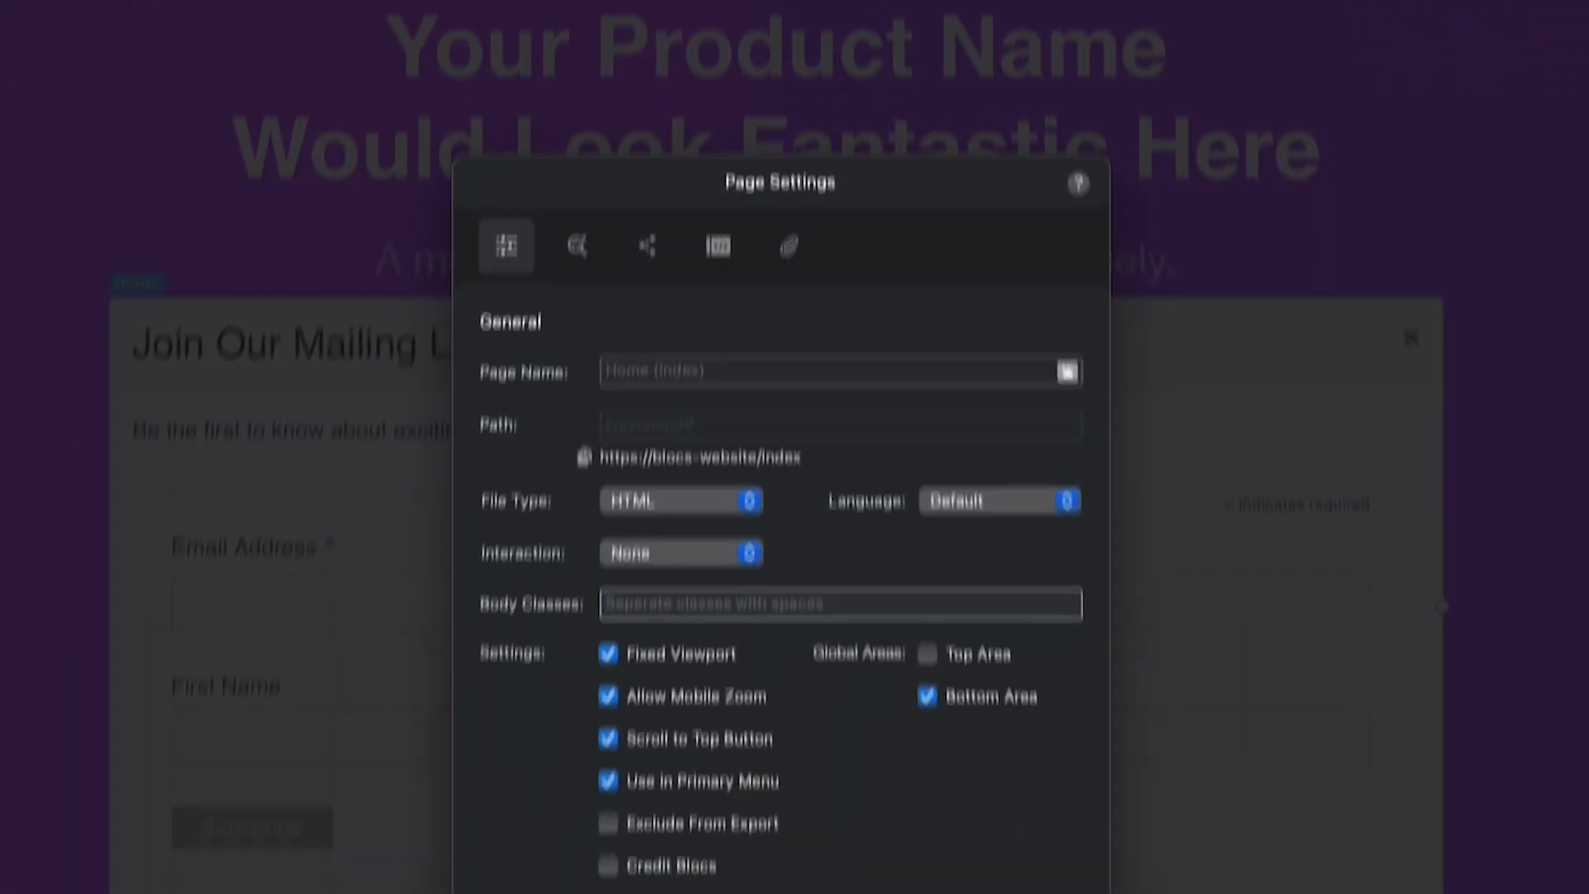
{"action": "left_click", "coordinate": [751, 435]}
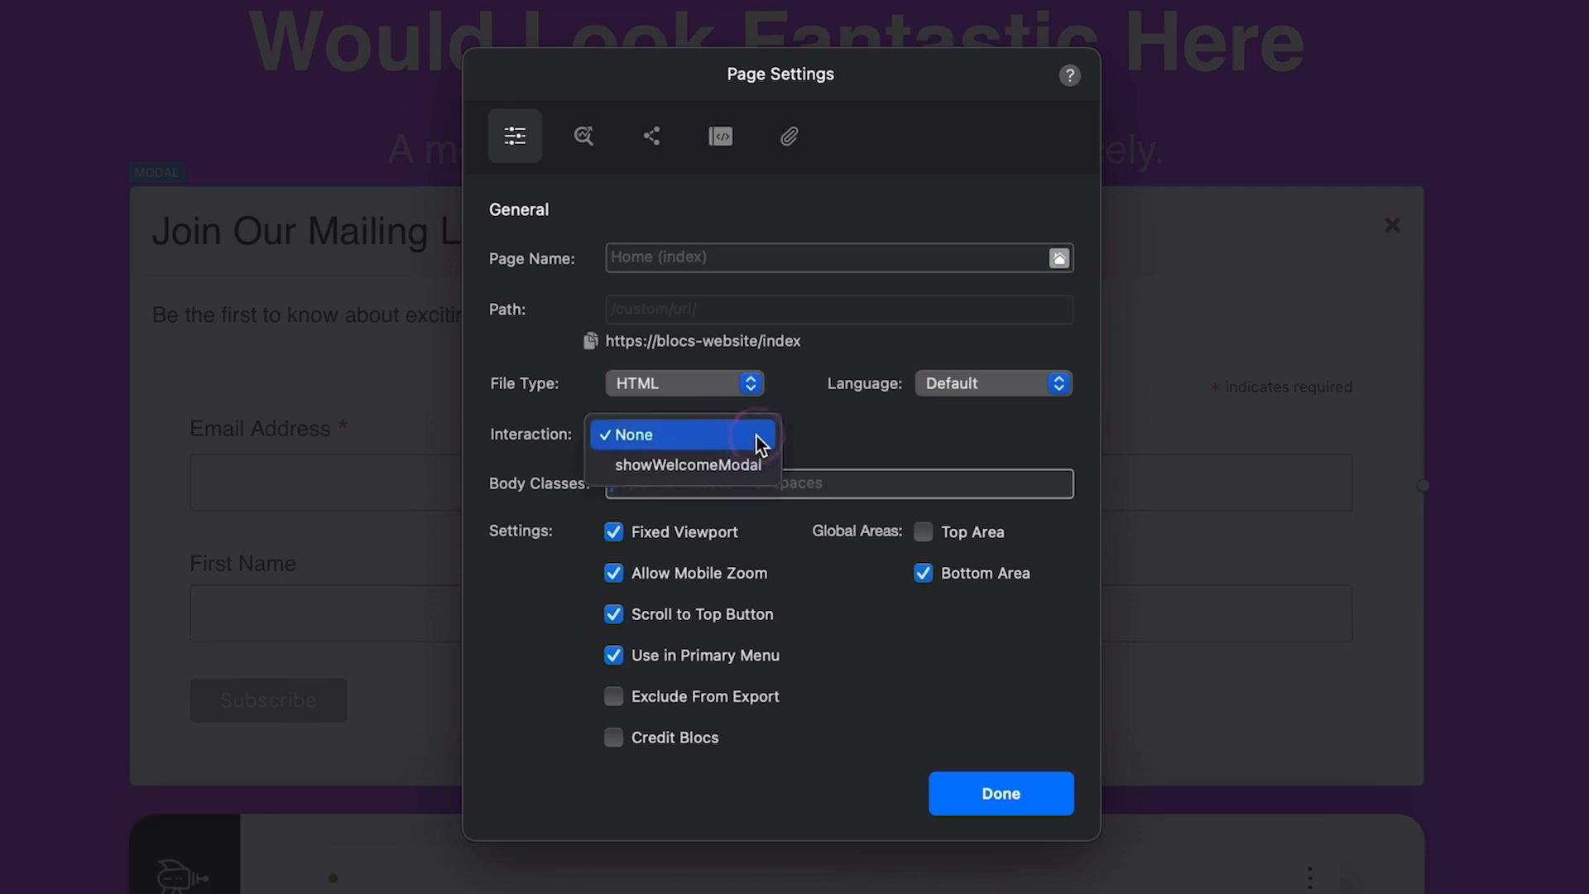
{"action": "left_click", "coordinate": [738, 464]}
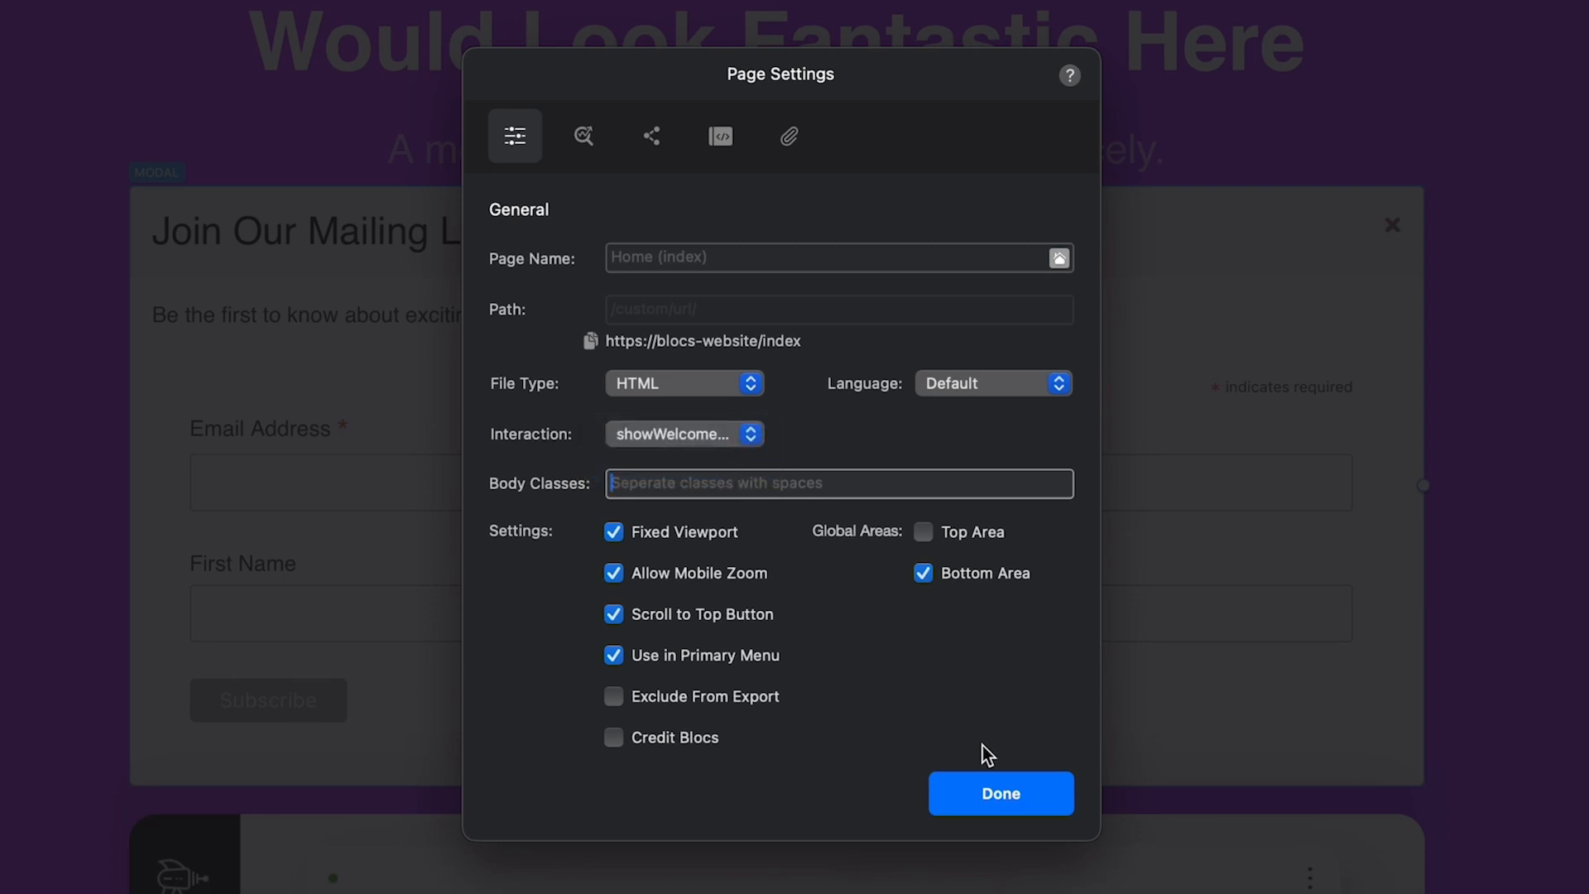
{"action": "left_click", "coordinate": [991, 785]}
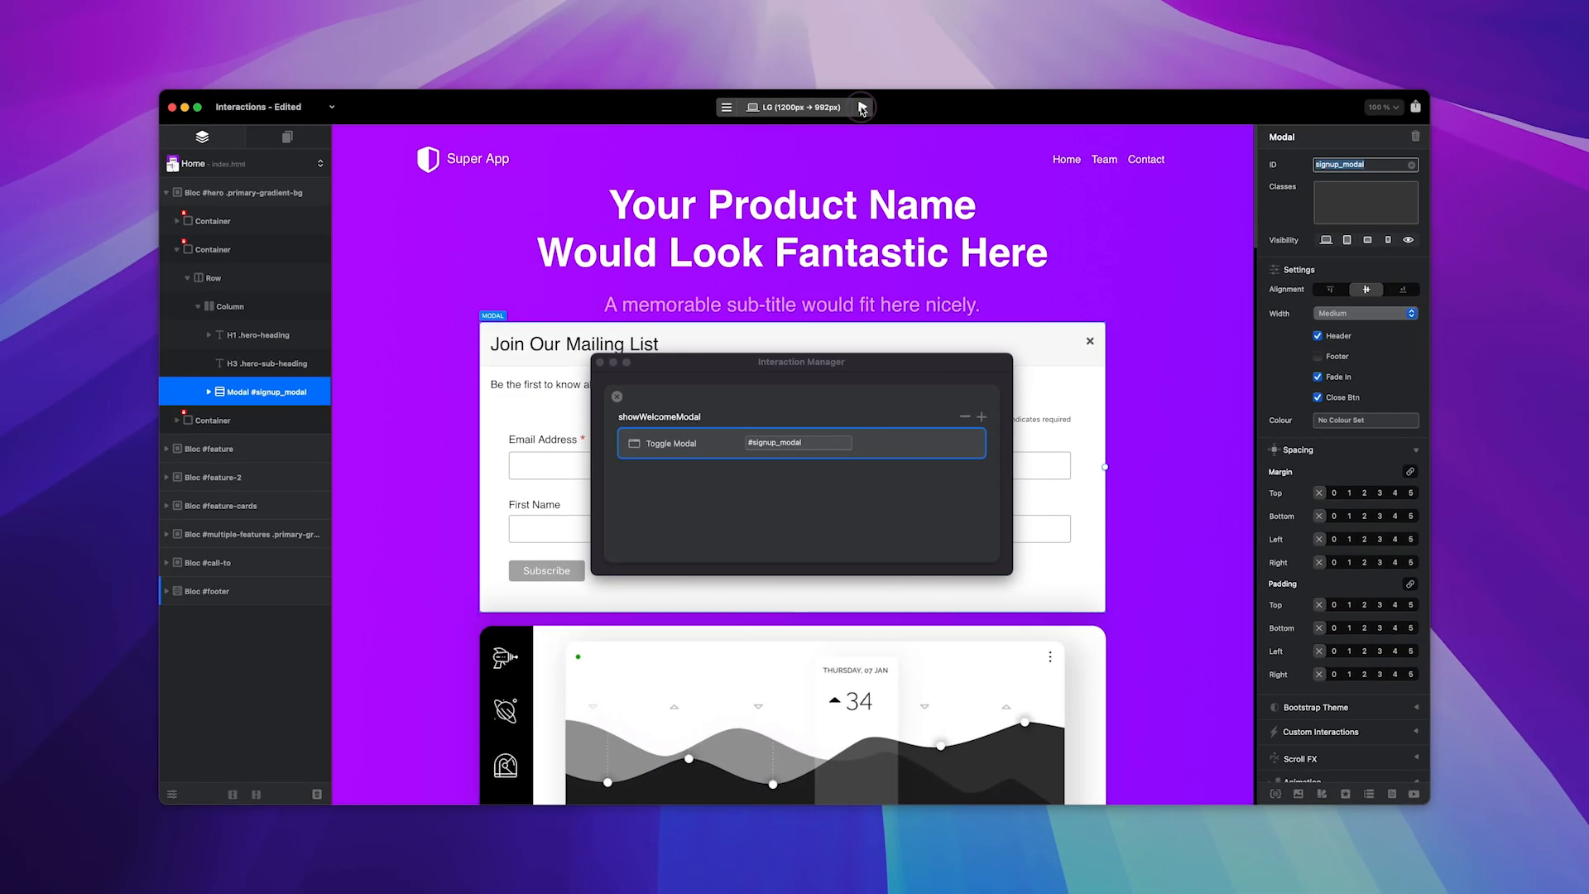
Preview the Home page and reload it to check the signup modal's behaviour on page load
{"action": "left_click", "coordinate": [861, 108]}
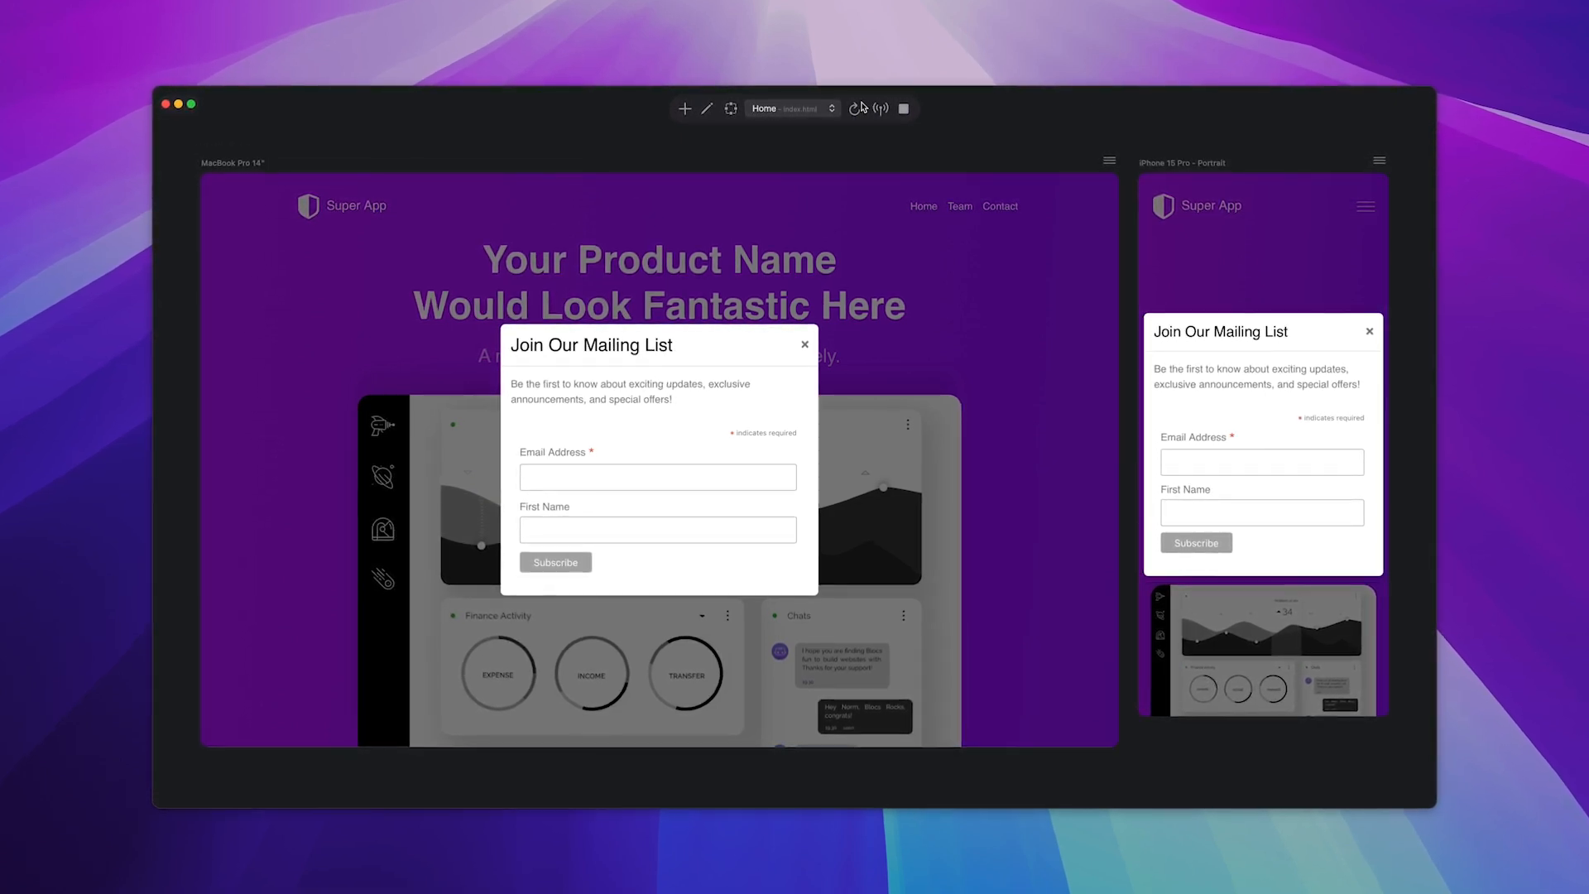
{"action": "left_click", "coordinate": [855, 108]}
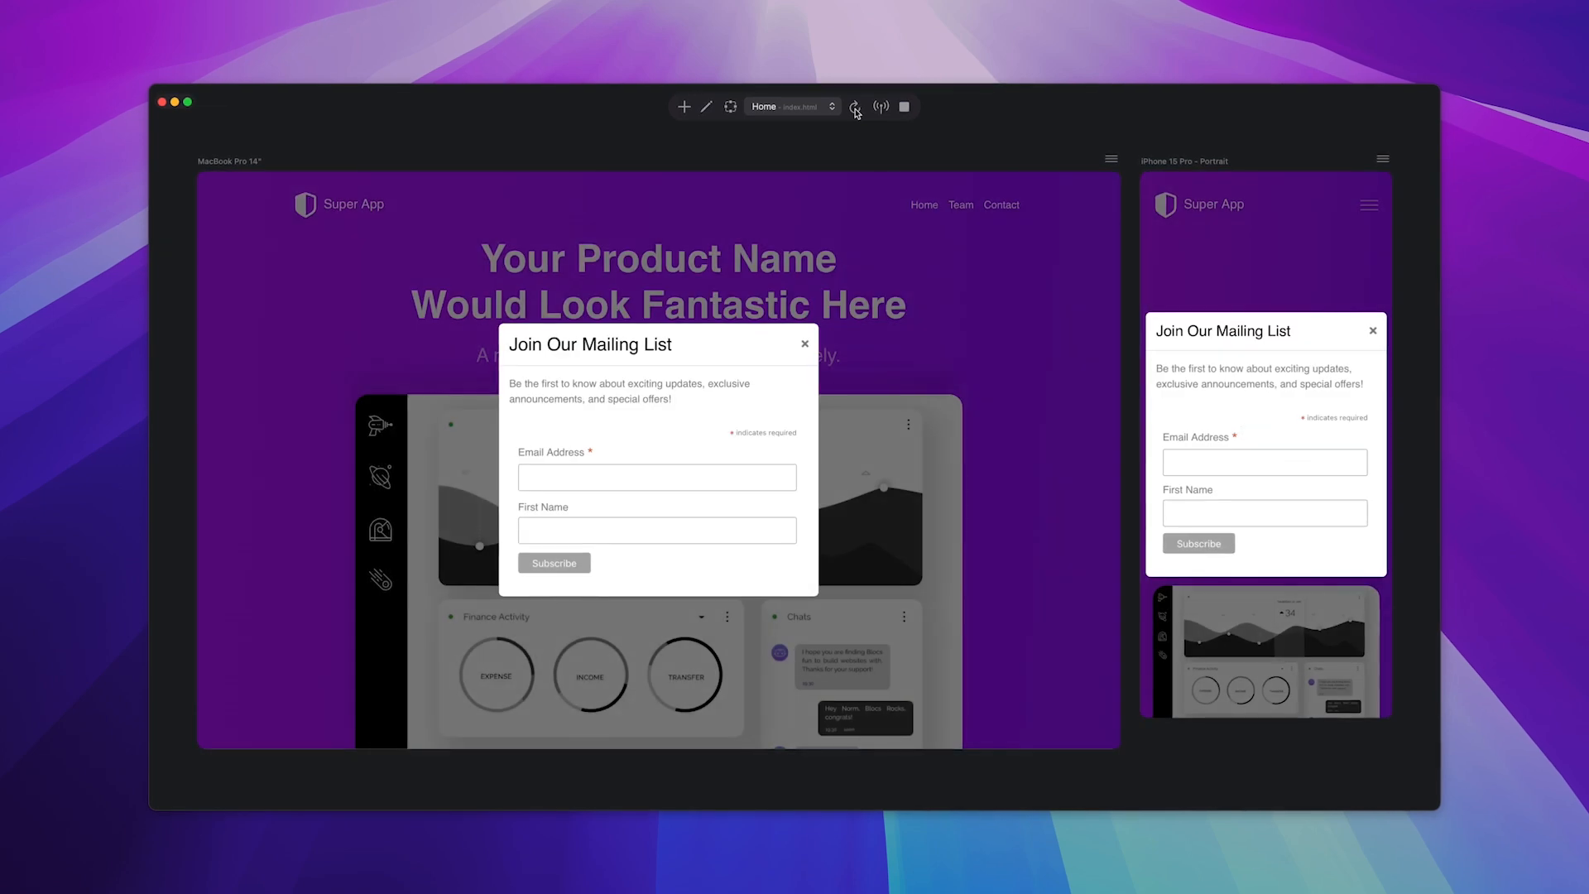
{"action": "left_click", "coordinate": [856, 108]}
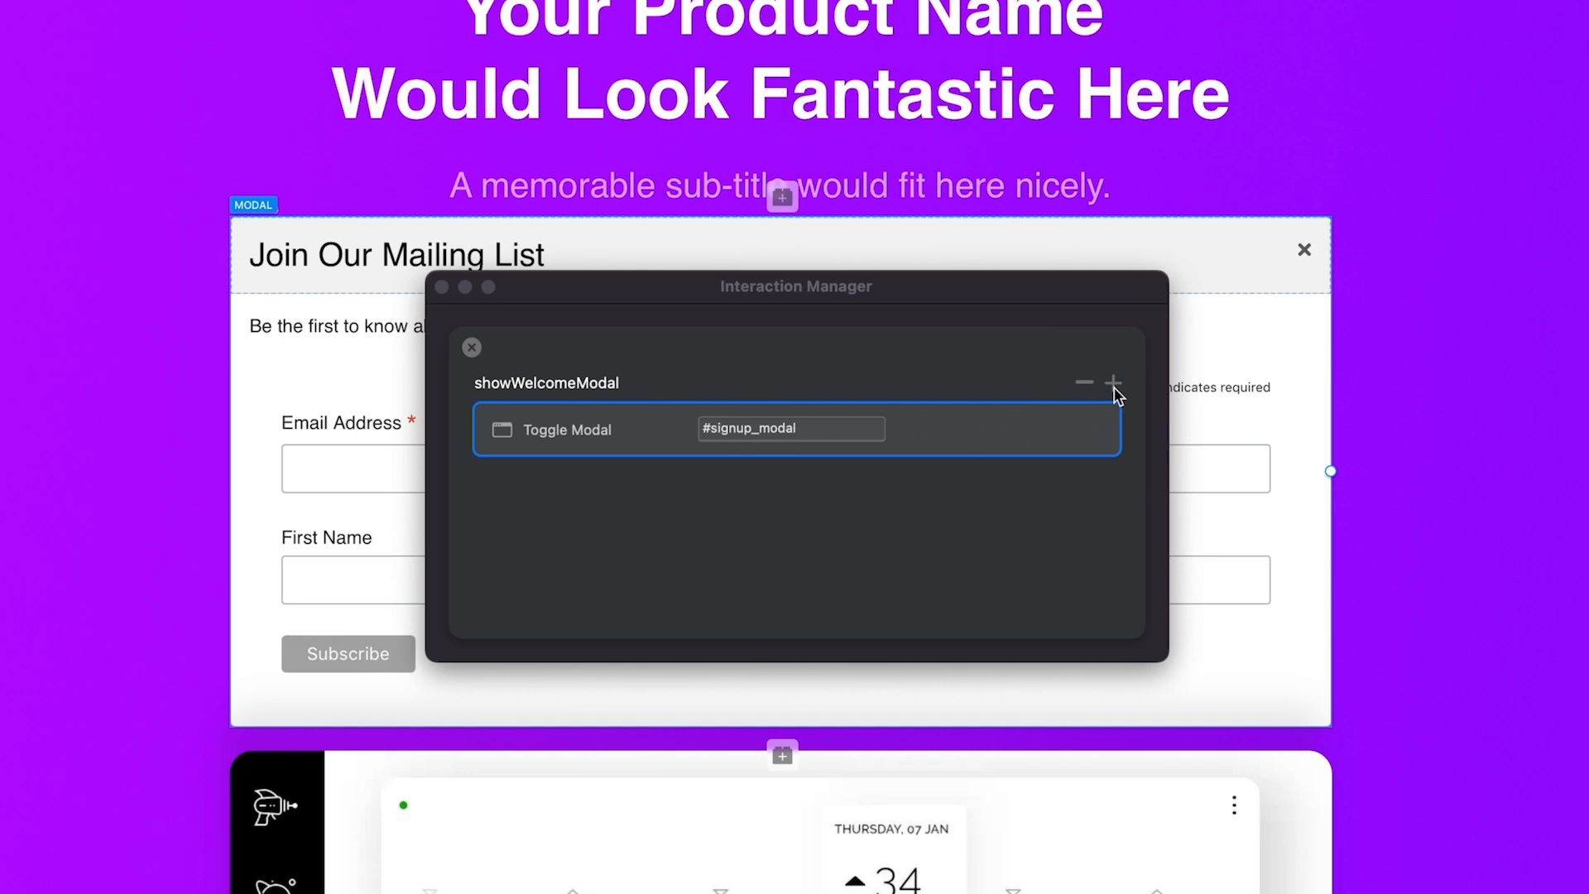
Add an If Statement with the condition Cookie Doesn't Exist for welcome_modal, and move the Toggle Modal rule inside it
{"action": "left_click", "coordinate": [1113, 383]}
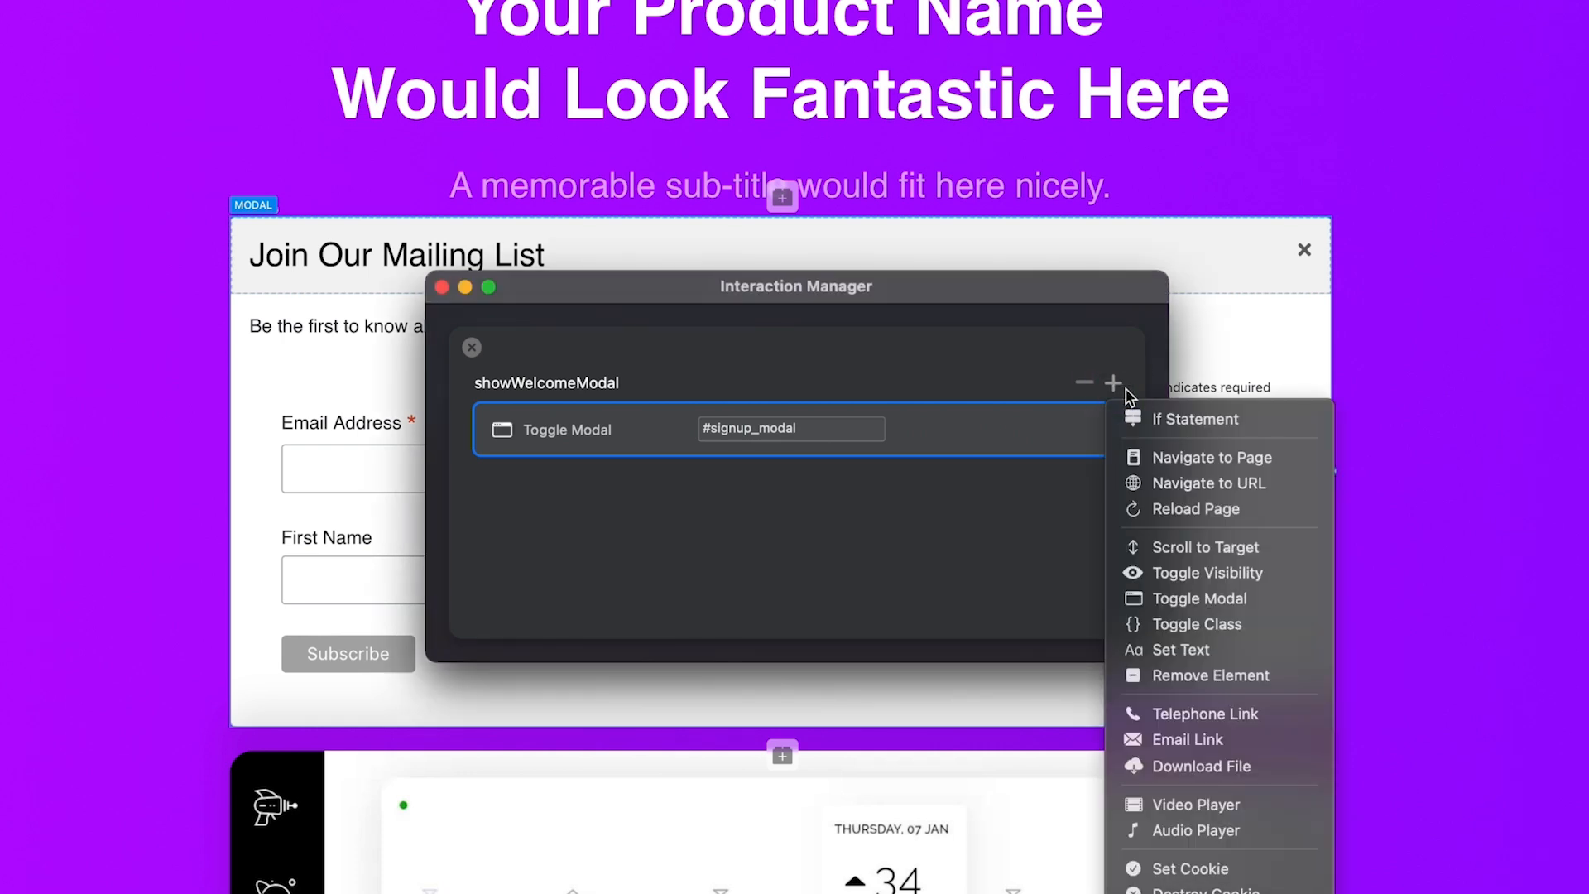
{"action": "left_click", "coordinate": [1285, 428]}
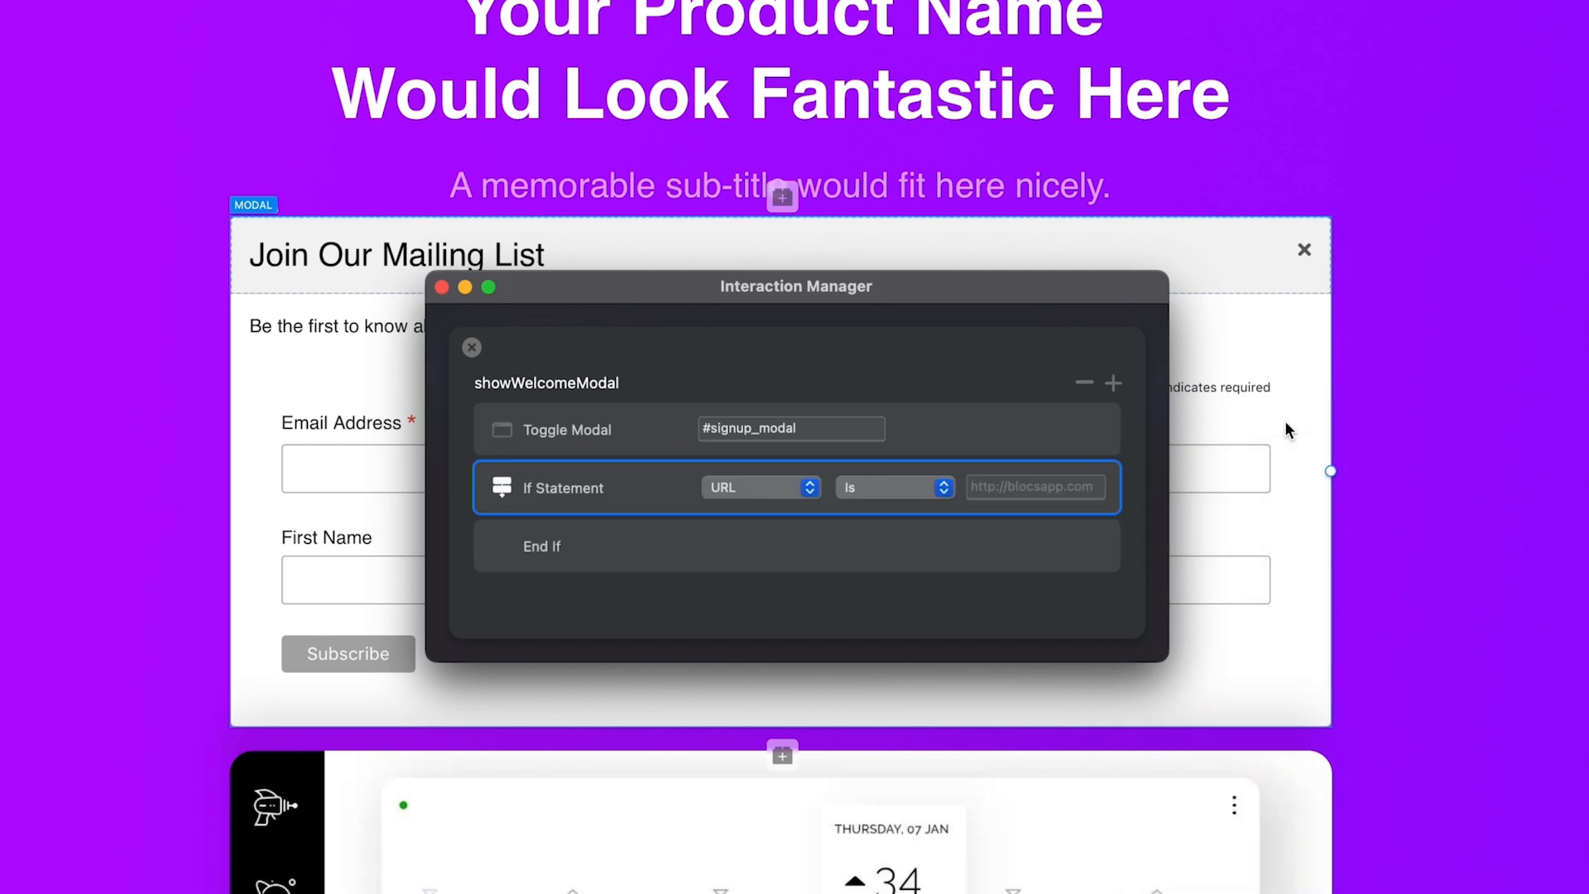
{"action": "left_click", "coordinate": [804, 490]}
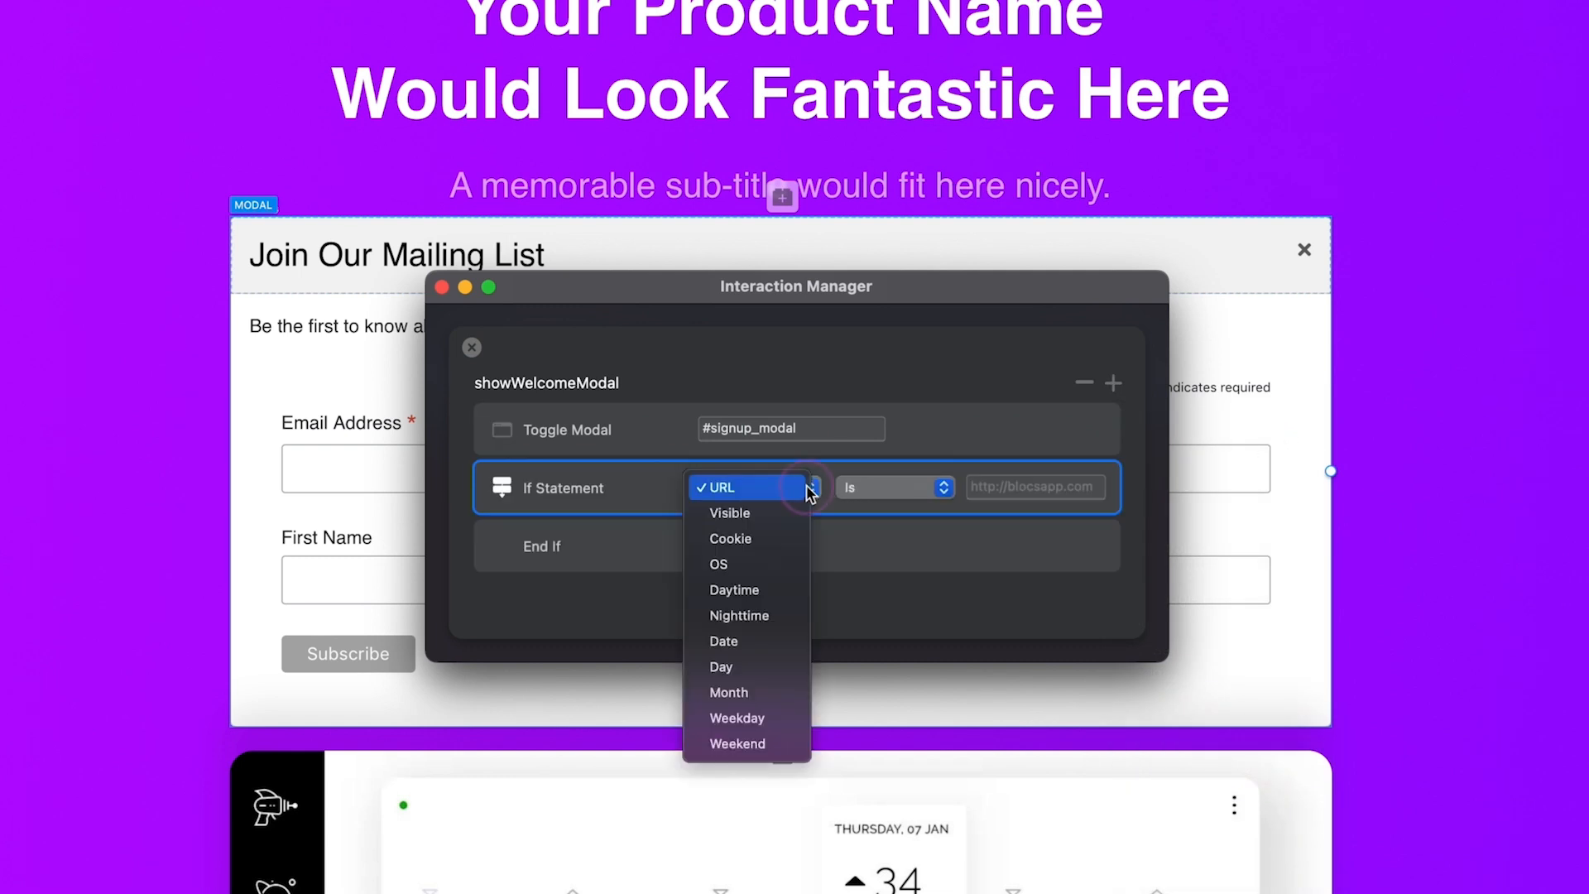
{"action": "left_click", "coordinate": [801, 540]}
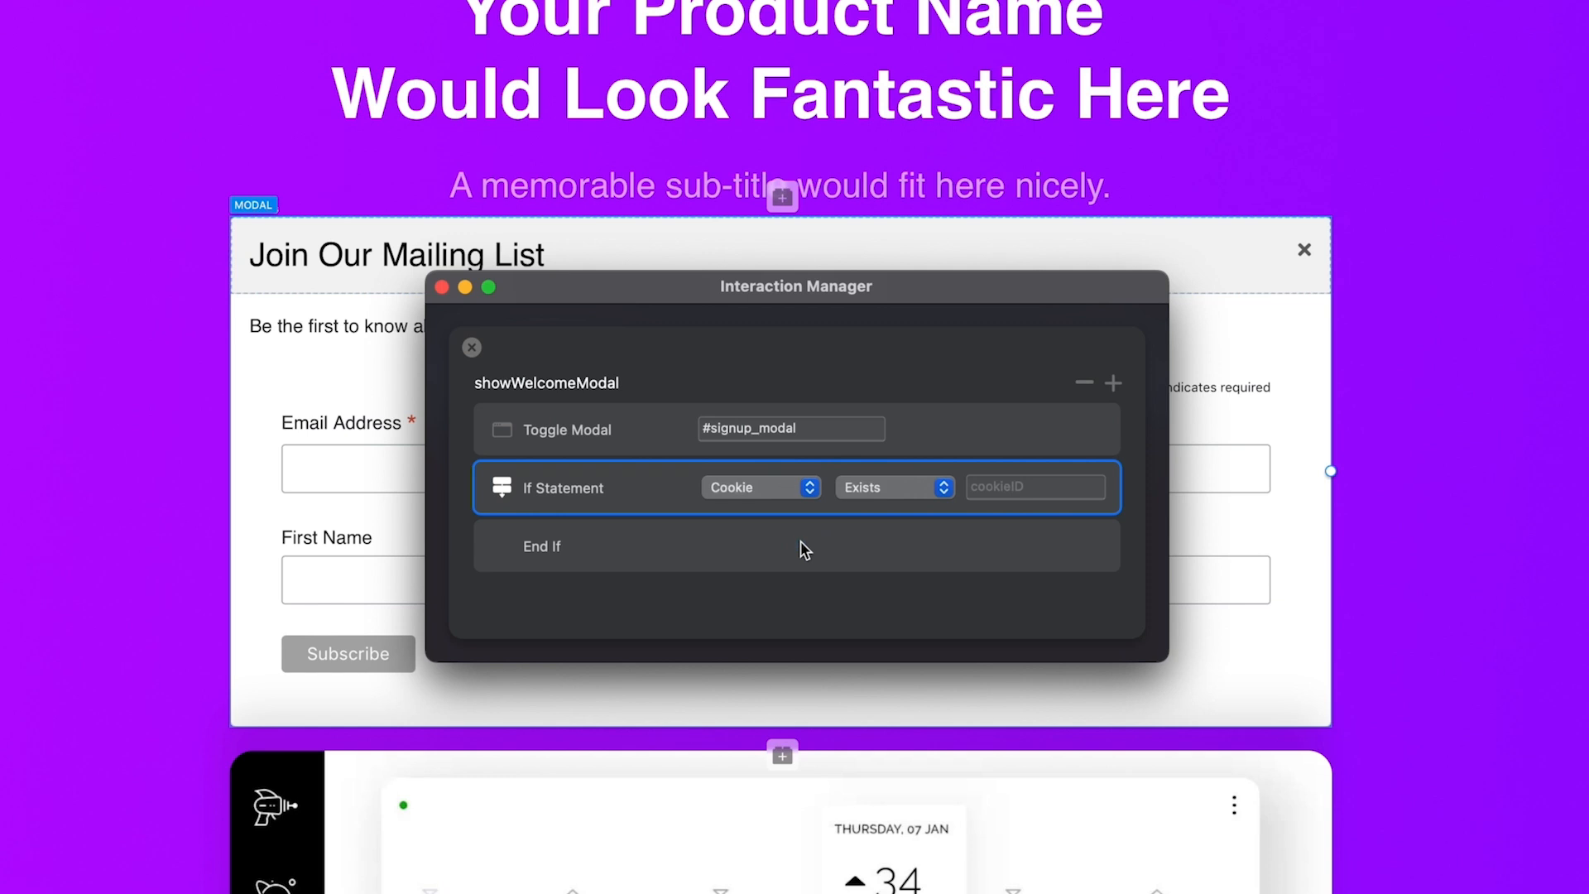
{"action": "left_click", "coordinate": [946, 490]}
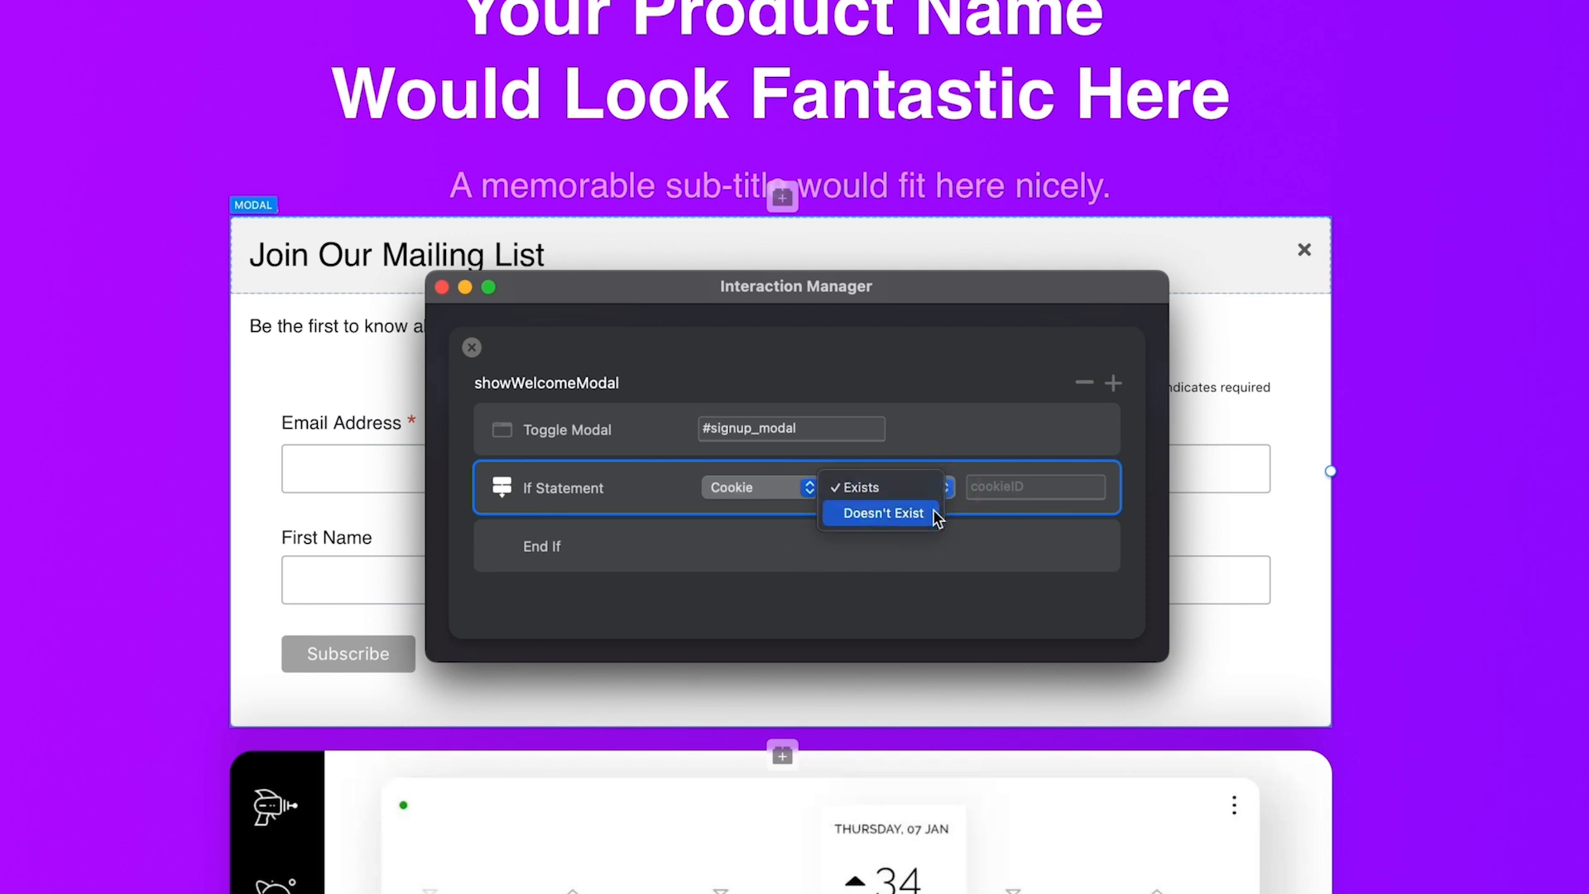
{"action": "left_click", "coordinate": [931, 512]}
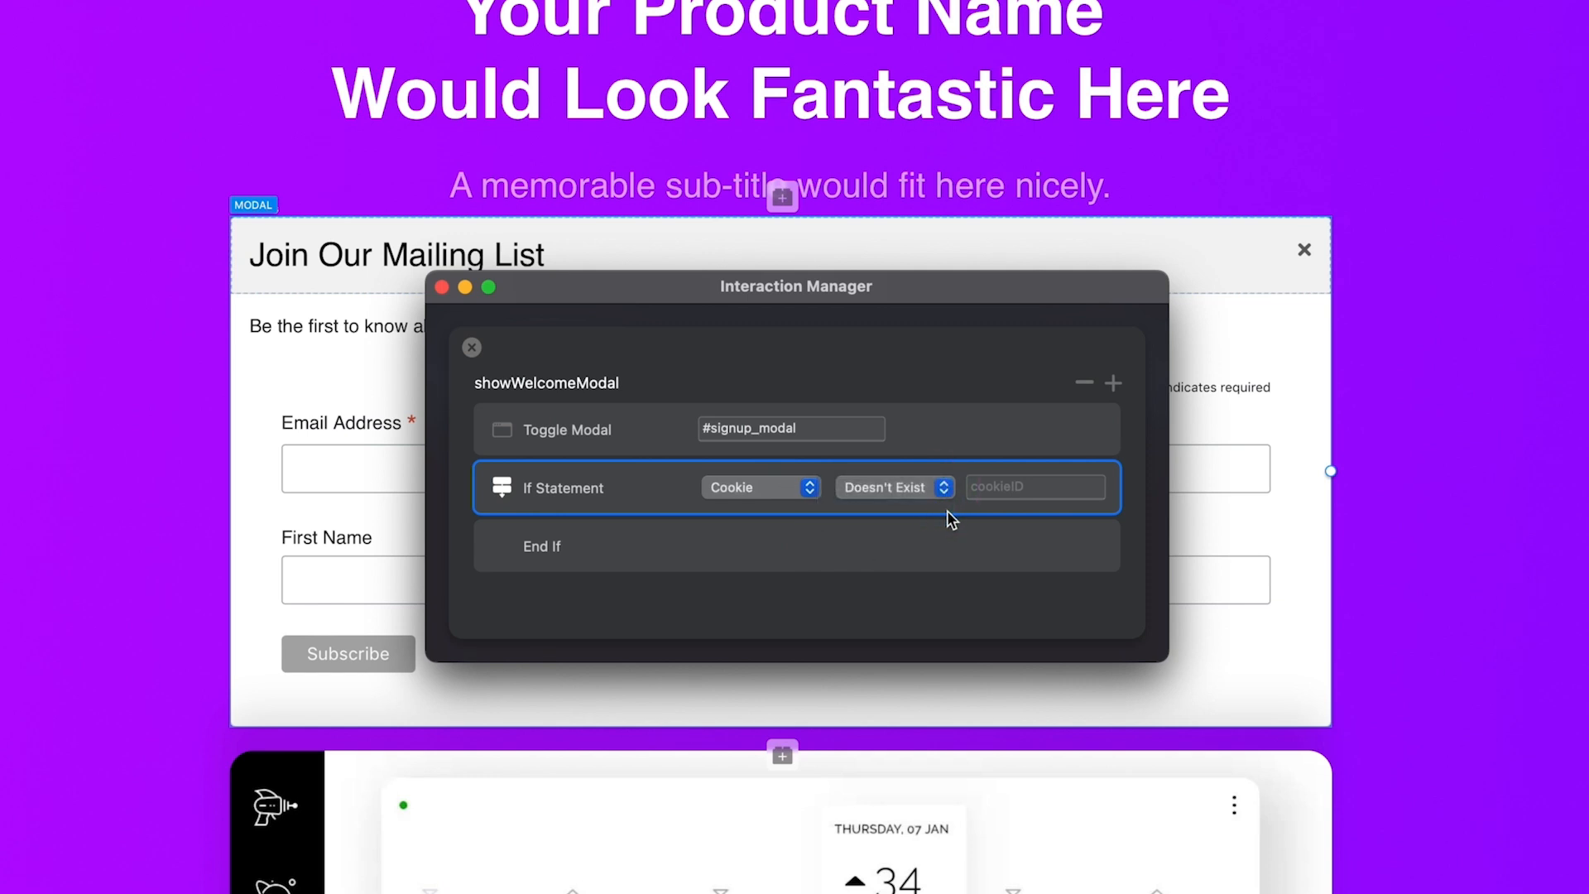
{"action": "left_click", "coordinate": [988, 487]}
{"action": "type", "text": "welcome_modal"}
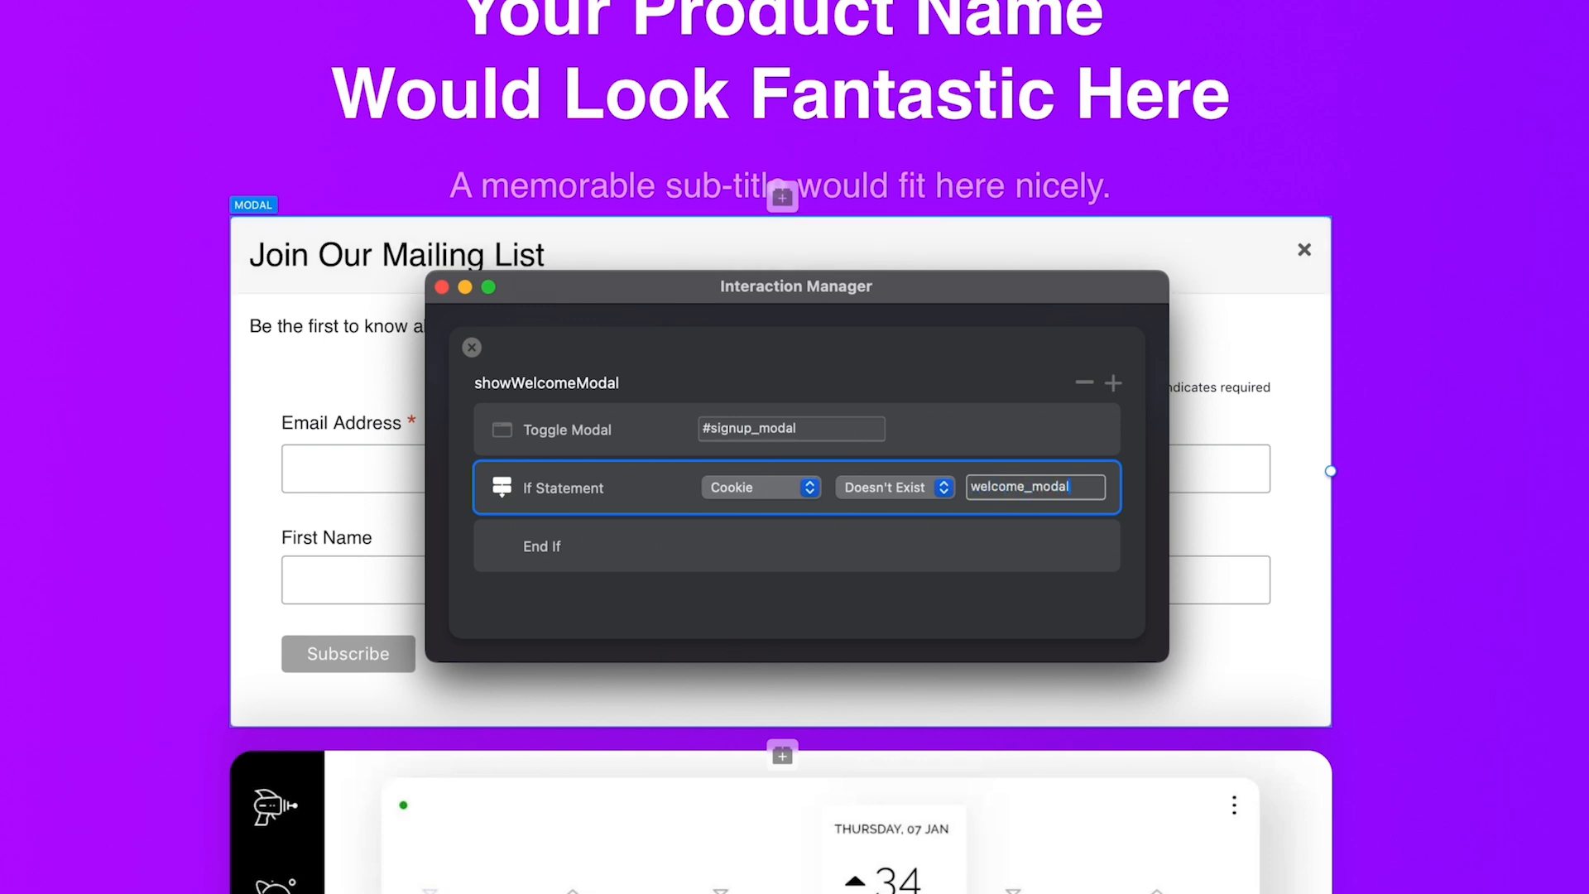
{"action": "left_click", "coordinate": [961, 432]}
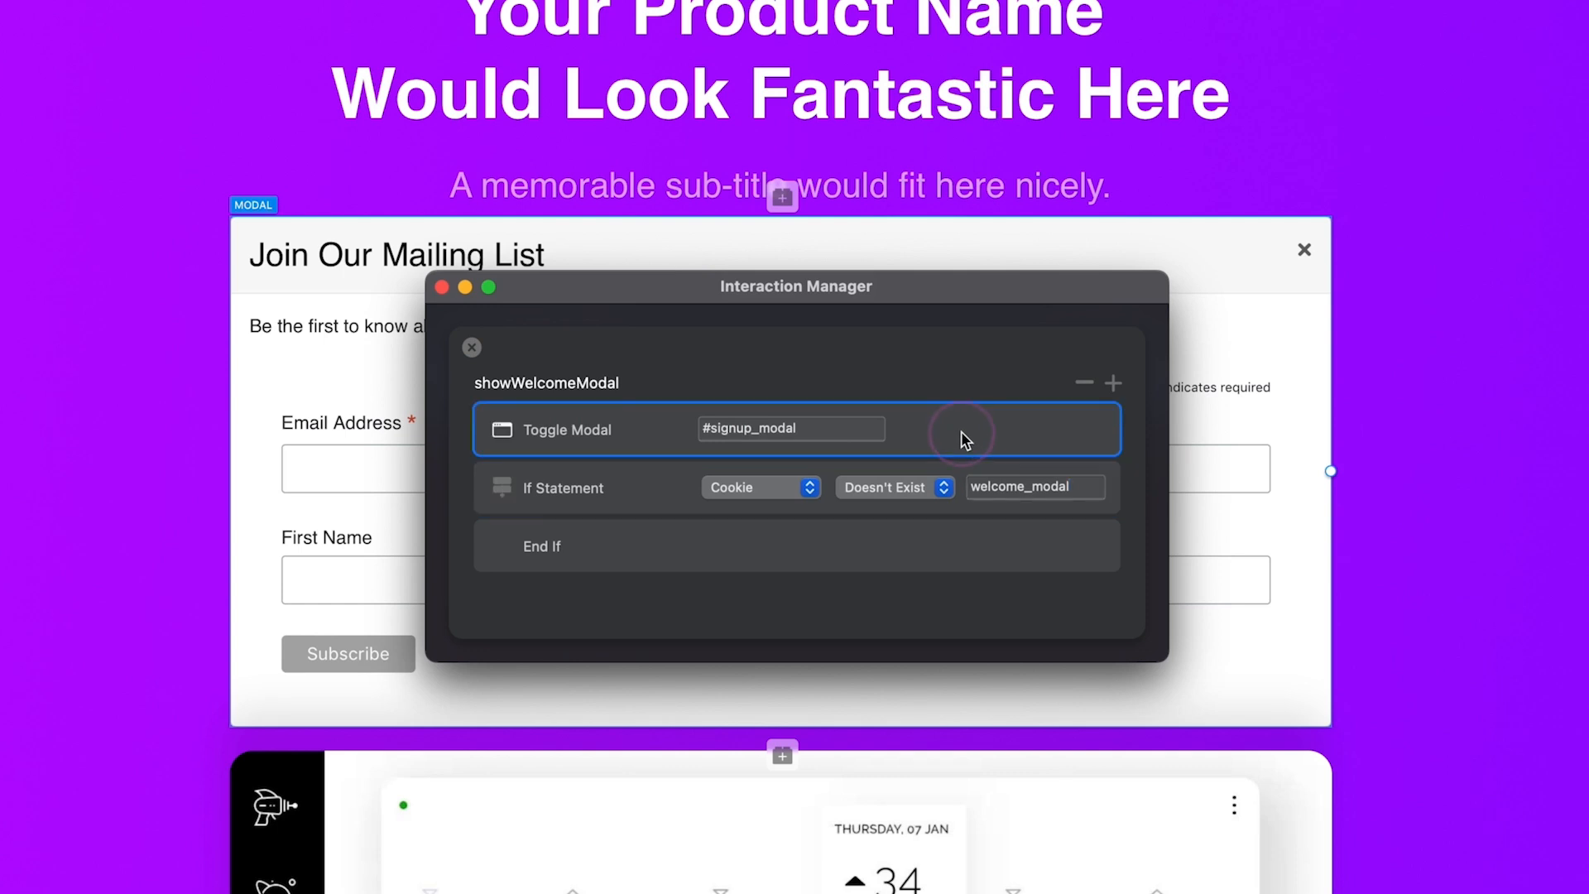
{"action": "left_click_drag", "start_coordinate": [959, 426], "coordinate": [955, 510]}
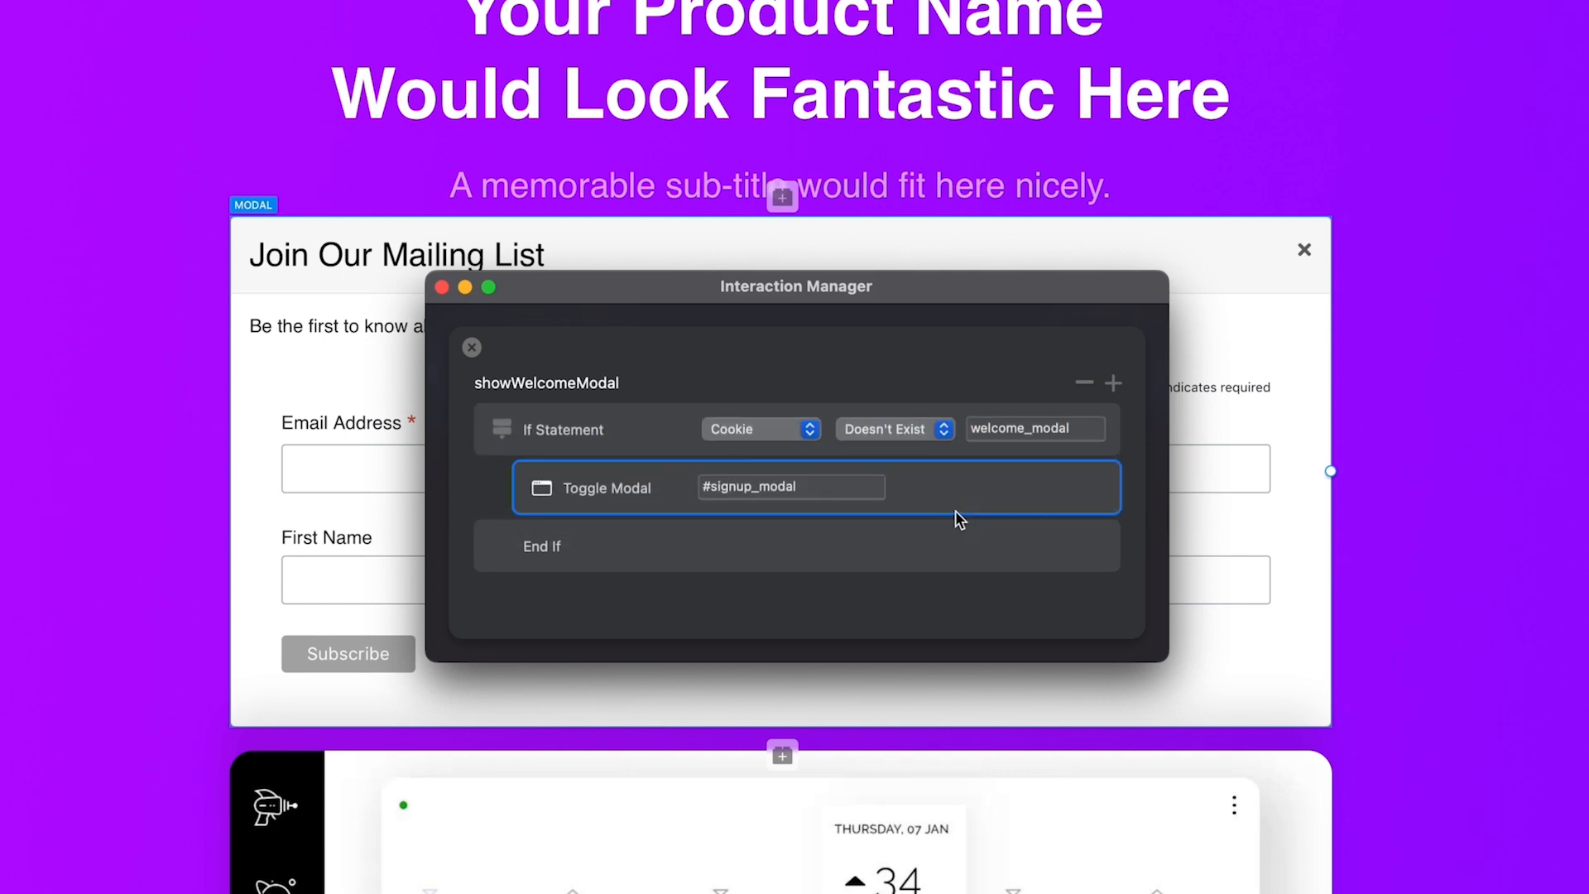
Add a Set Cookie rule inside the If Statement with the cookie name welcome_modal and the value true
{"action": "left_click", "coordinate": [1113, 384]}
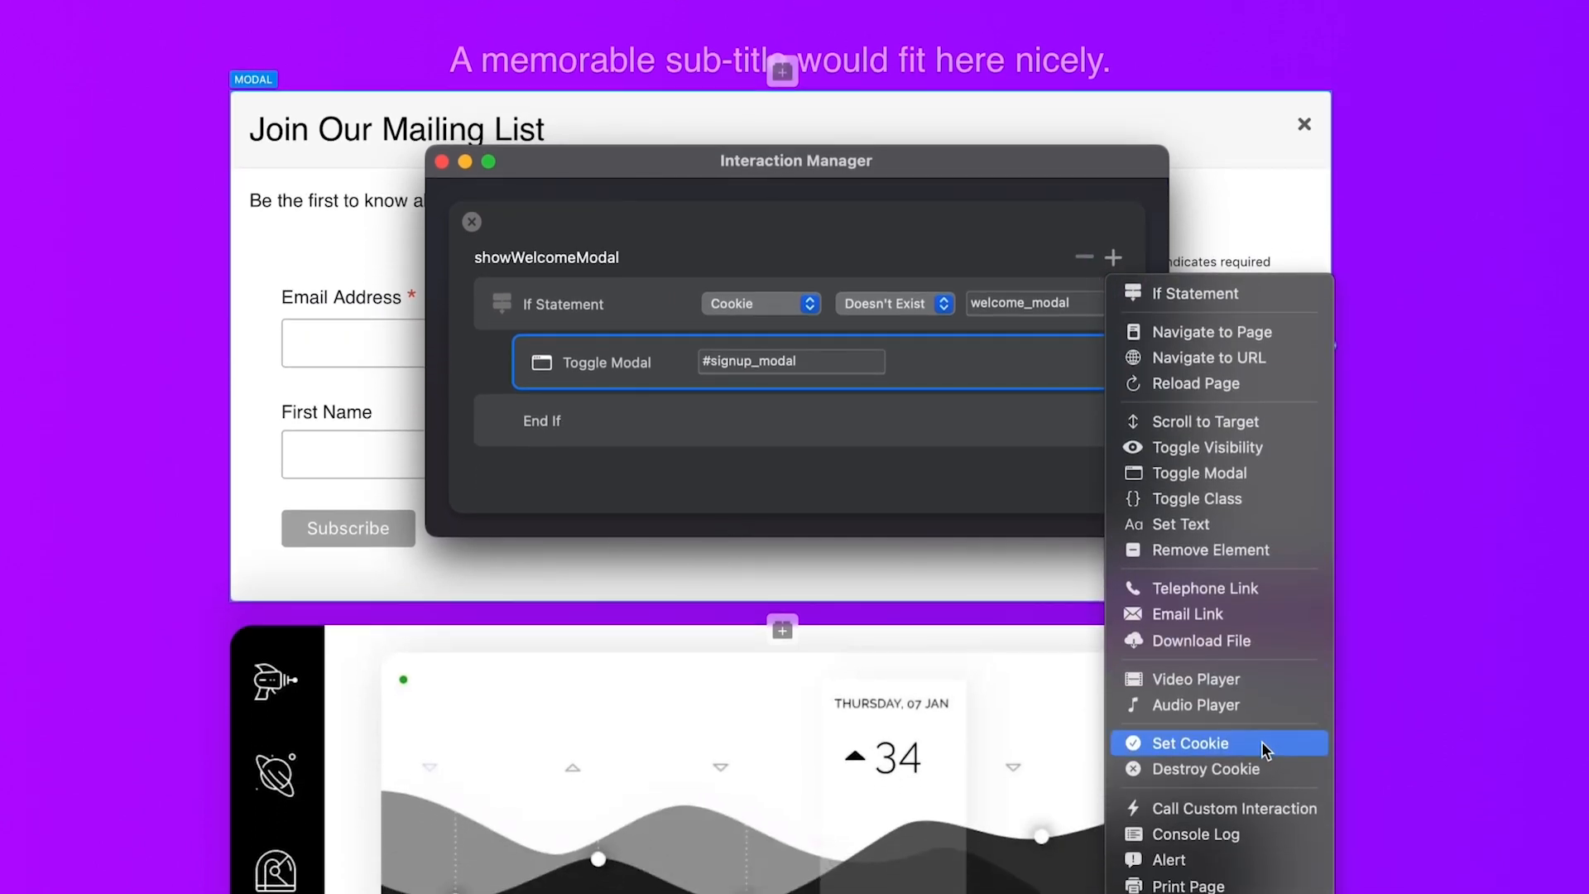
{"action": "left_click", "coordinate": [1261, 741]}
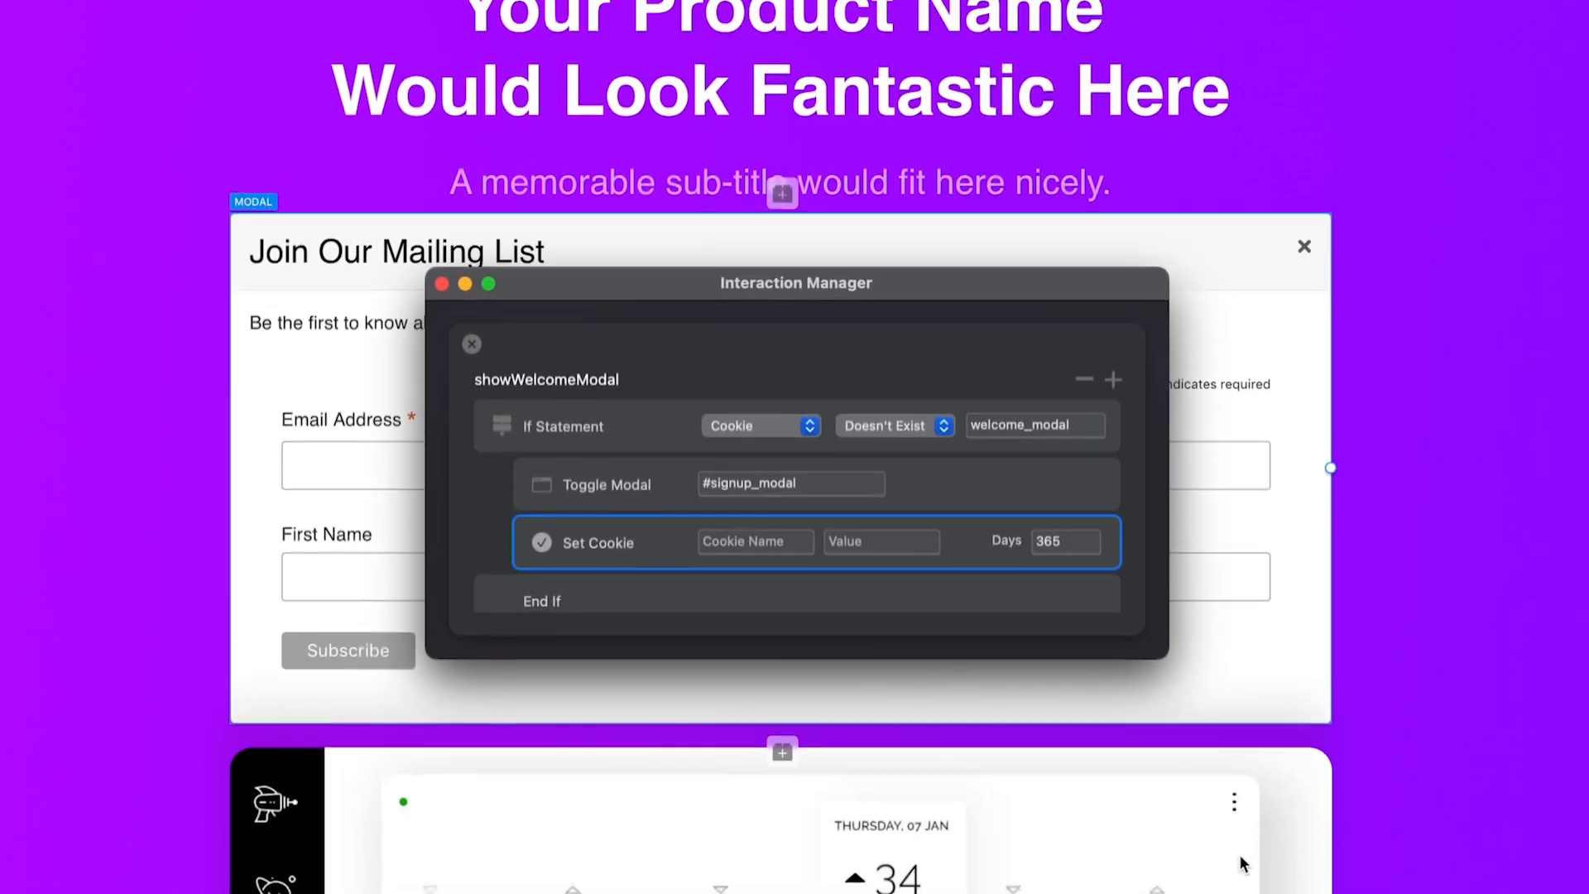
{"action": "left_click", "coordinate": [745, 548]}
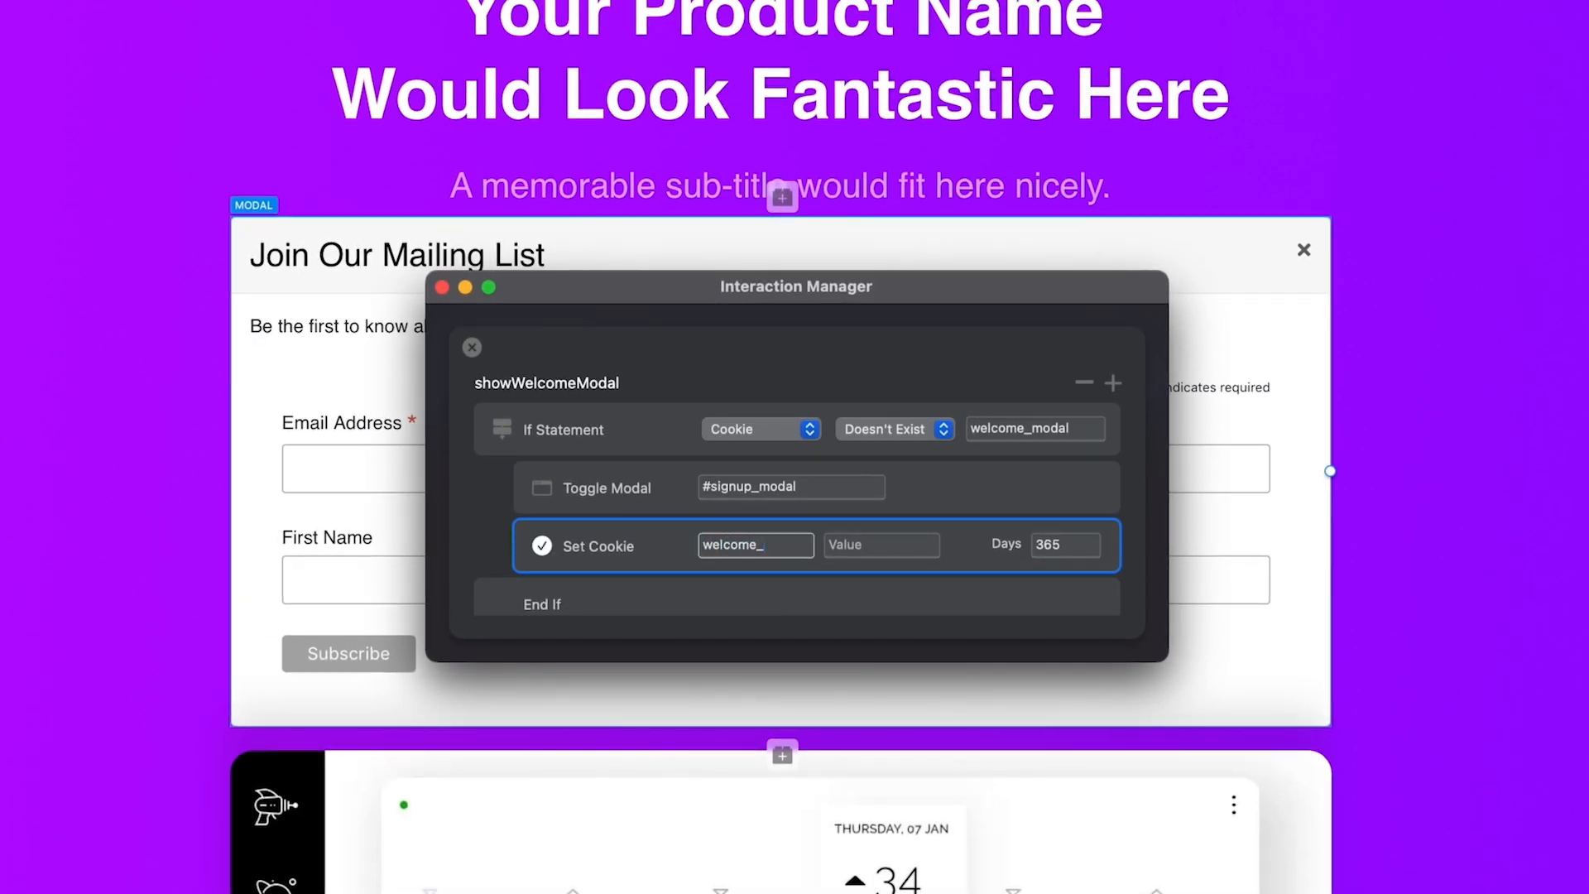
{"action": "type", "text": "welcome_modal"}
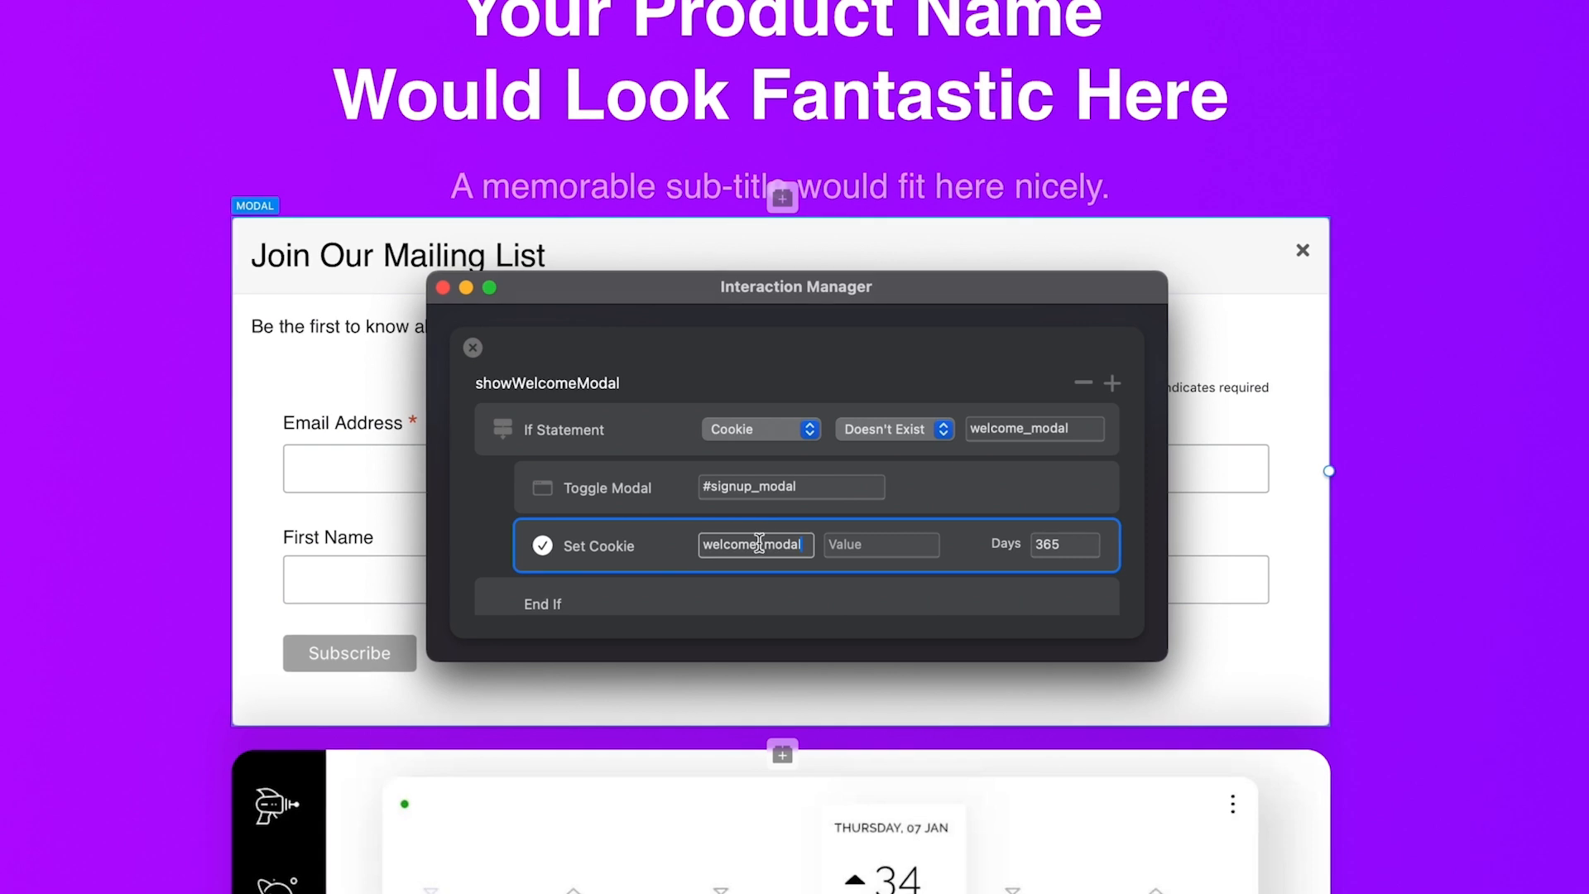
{"action": "left_click", "coordinate": [839, 544]}
{"action": "type", "text": "true"}
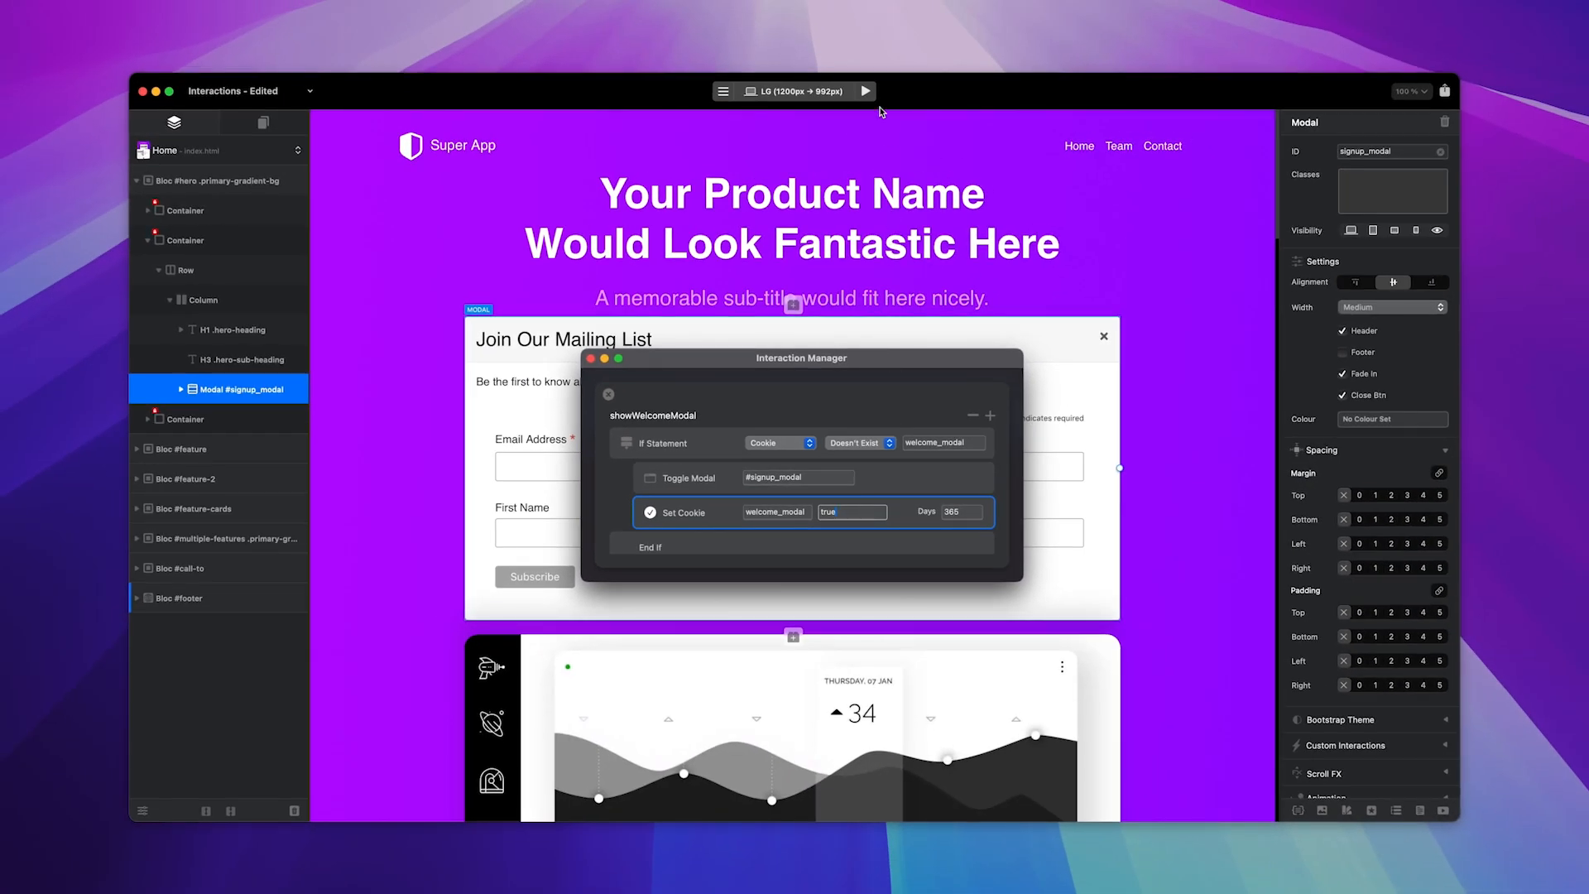
Preview the Home page with the preview cache cleared and reload it to check the signup modal's cookie behaviour
{"action": "left_click", "coordinate": [865, 91]}
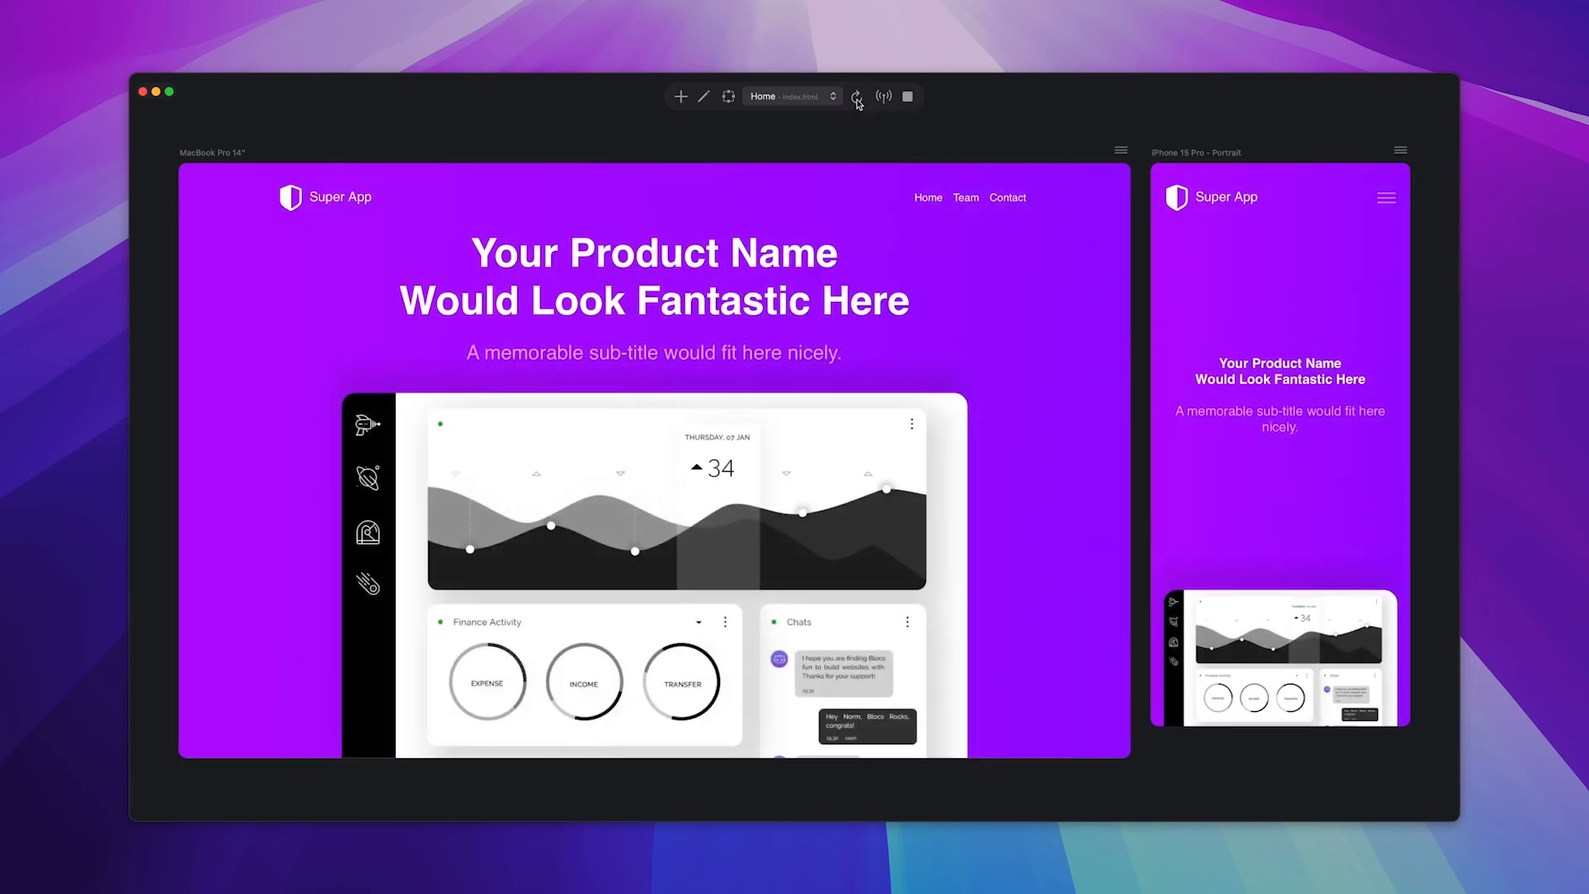
{"action": "left_click", "coordinate": [857, 98]}
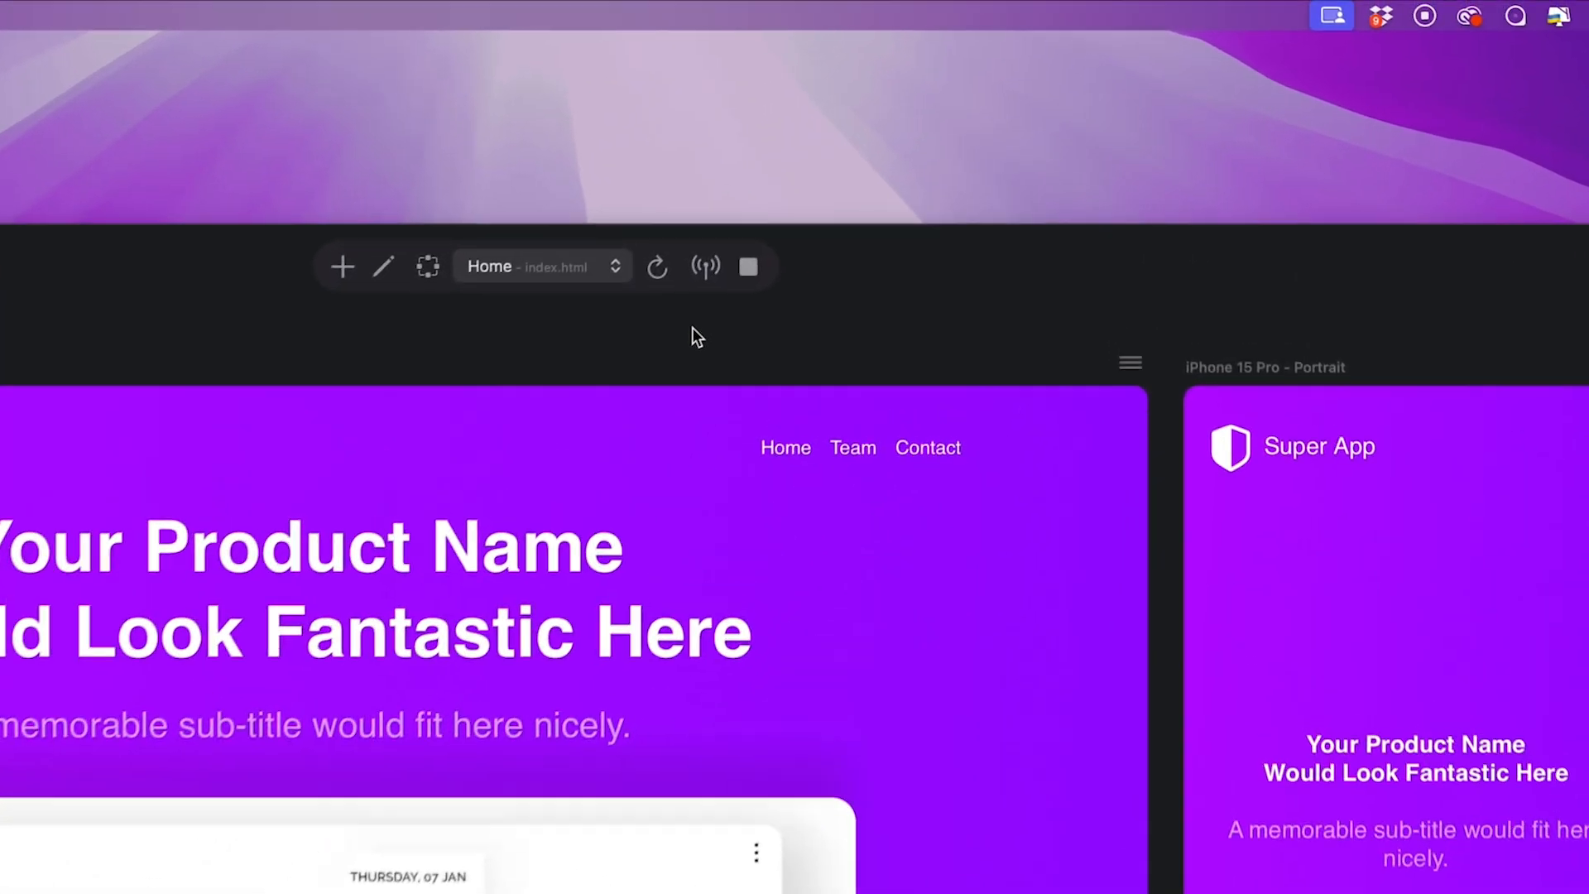
{"action": "right_click", "coordinate": [877, 129]}
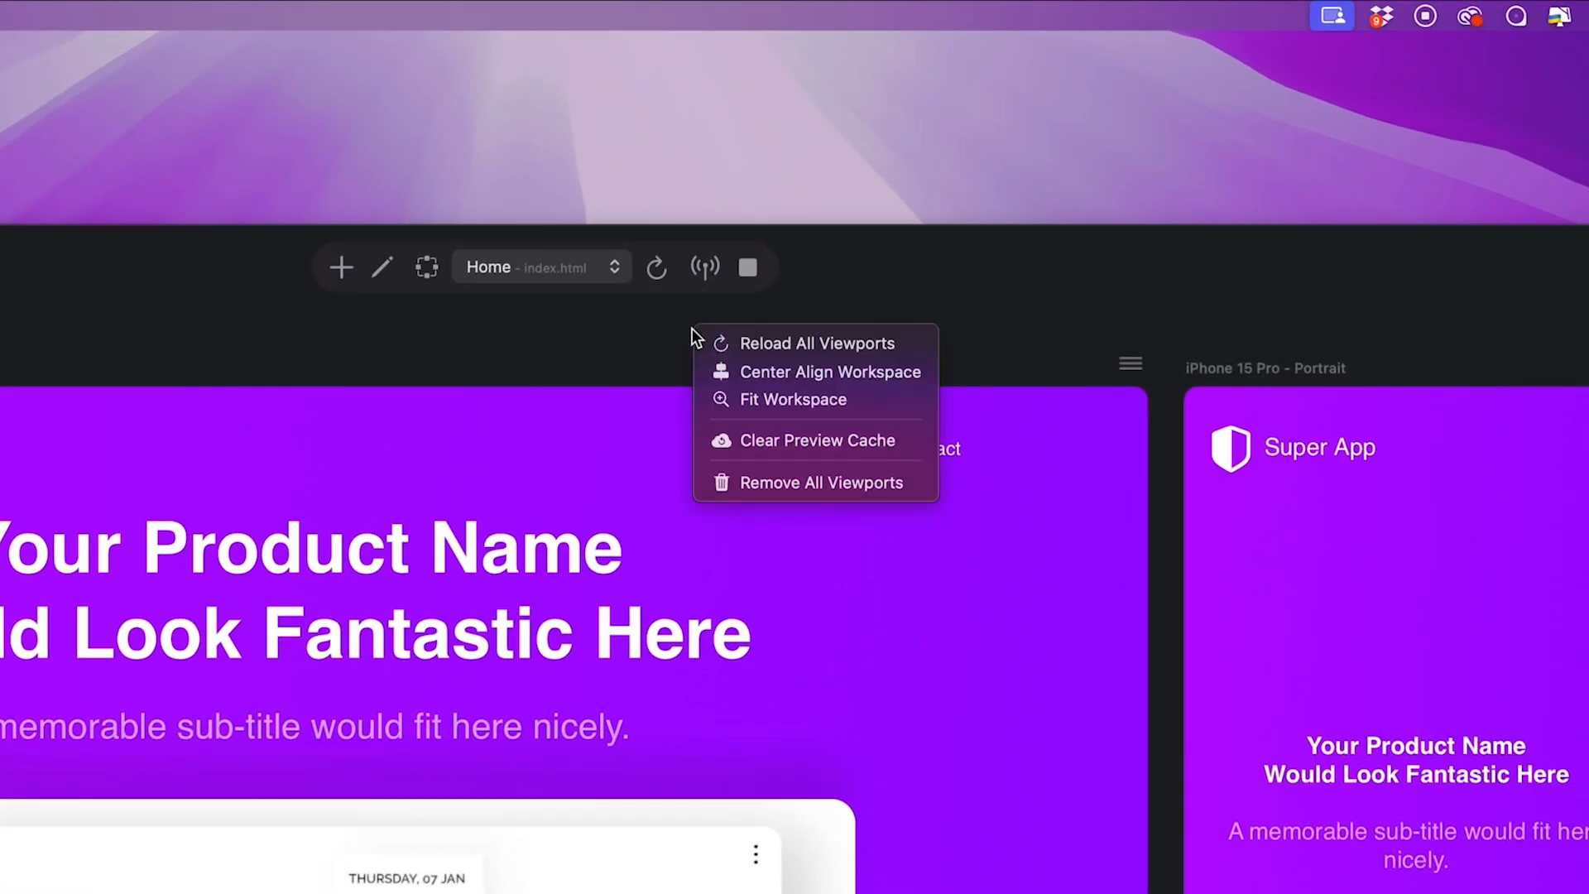
{"action": "left_click", "coordinate": [903, 442]}
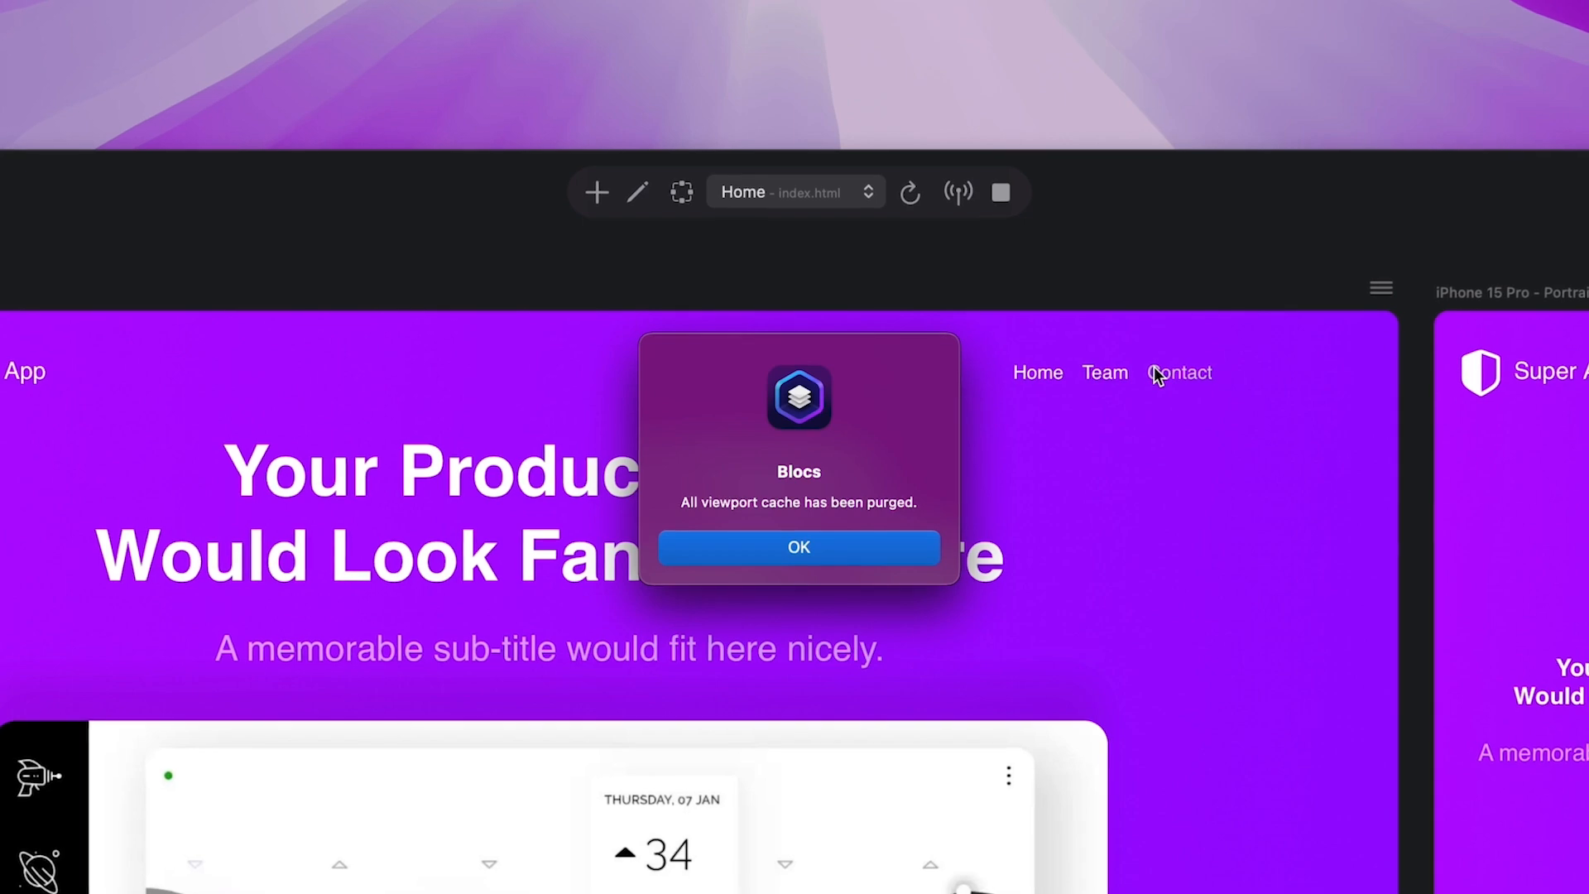
{"action": "left_click", "coordinate": [819, 543]}
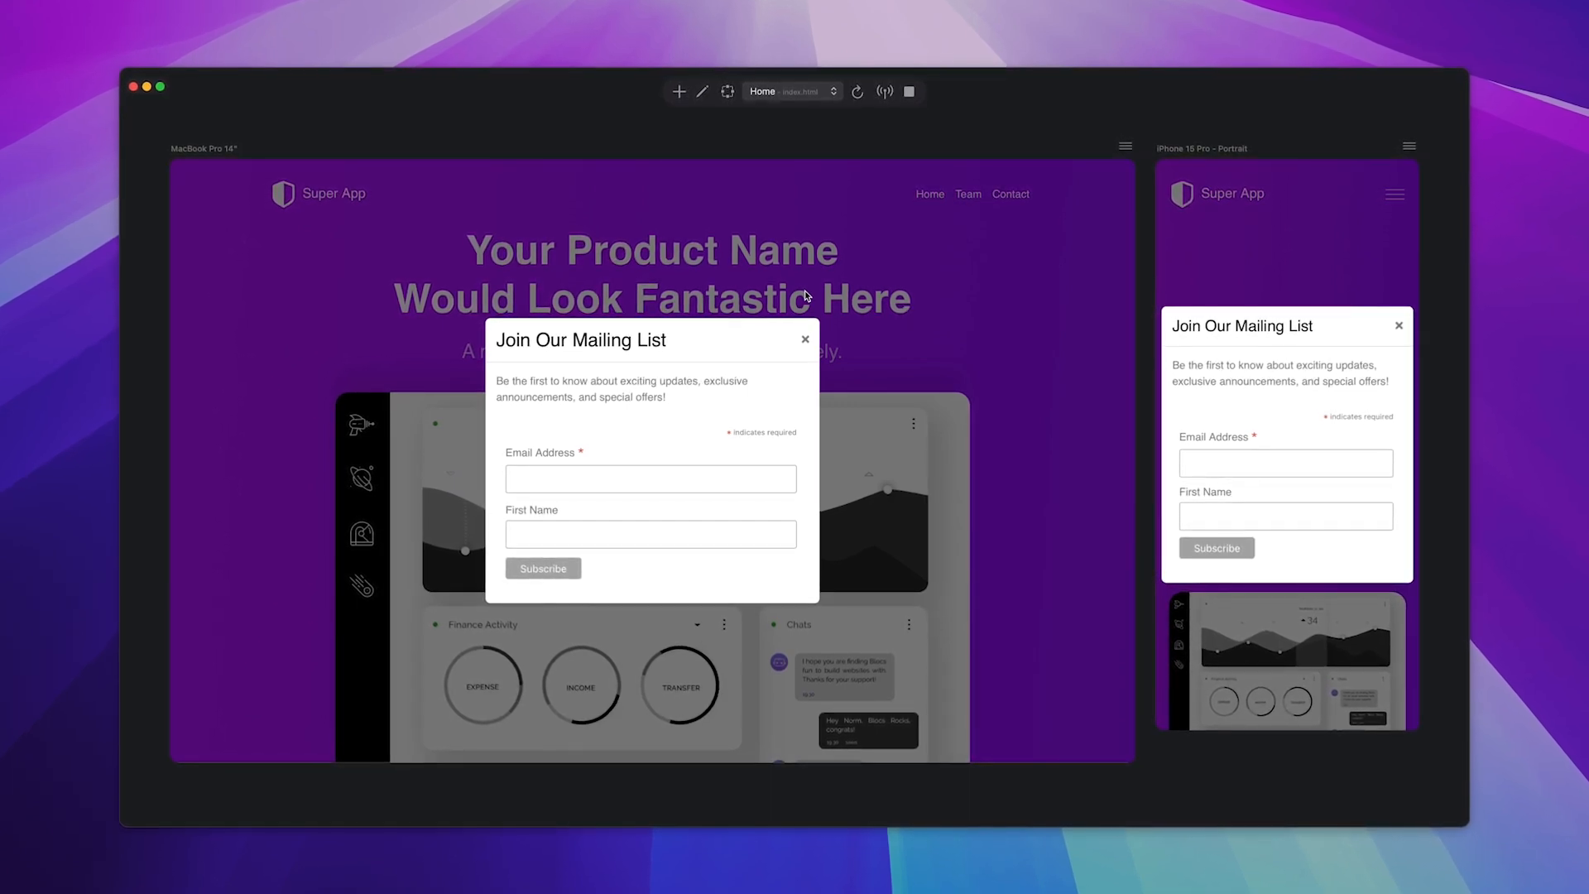
{"action": "left_click", "coordinate": [856, 91]}
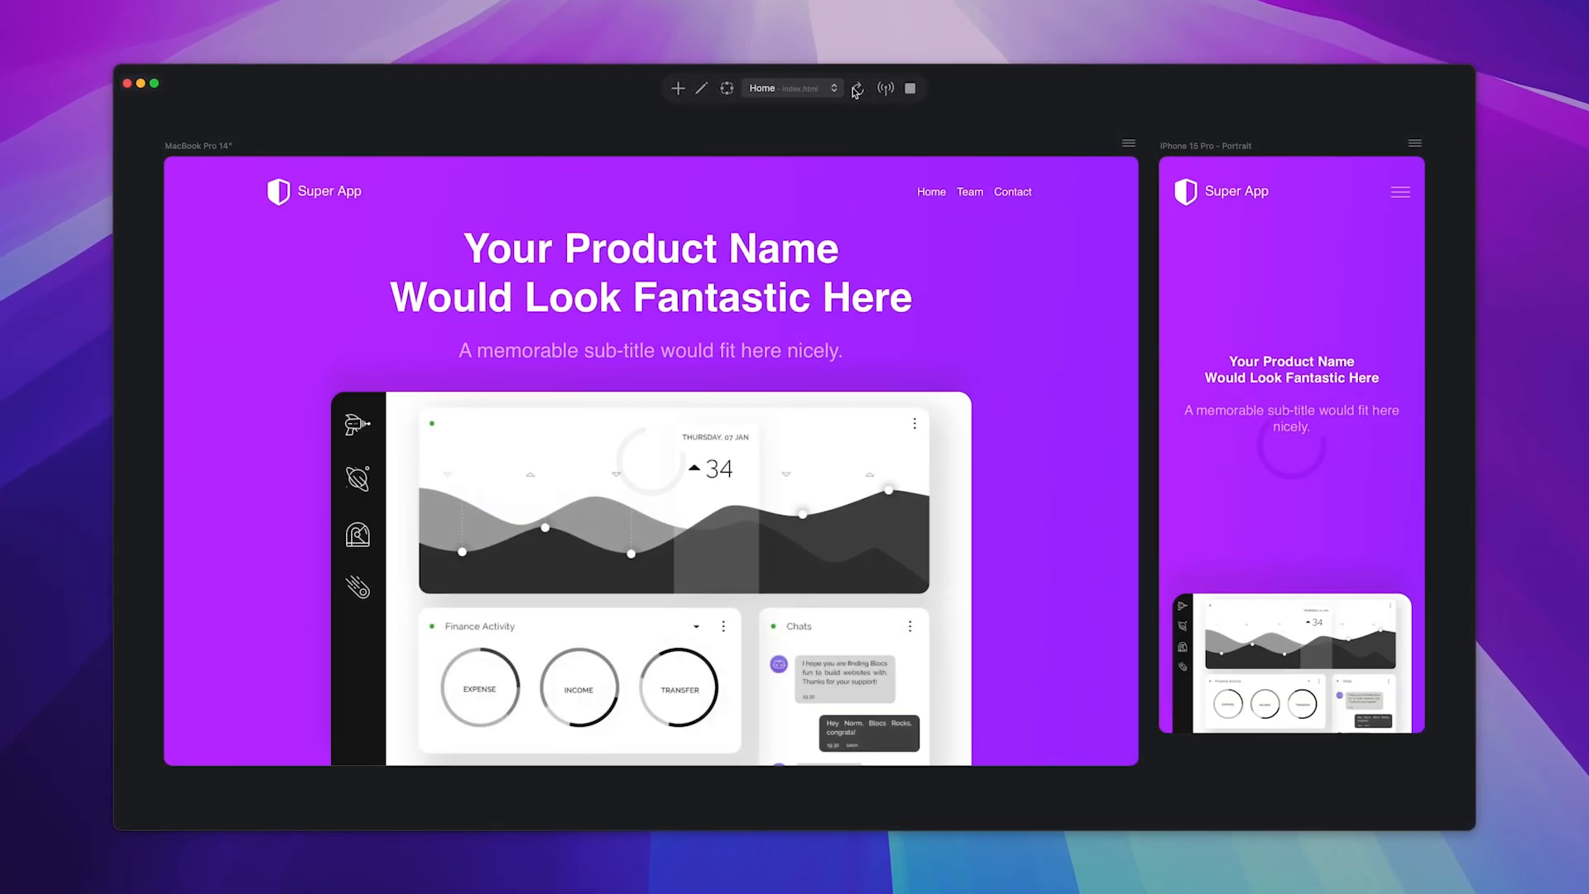
{"action": "left_click", "coordinate": [913, 84]}
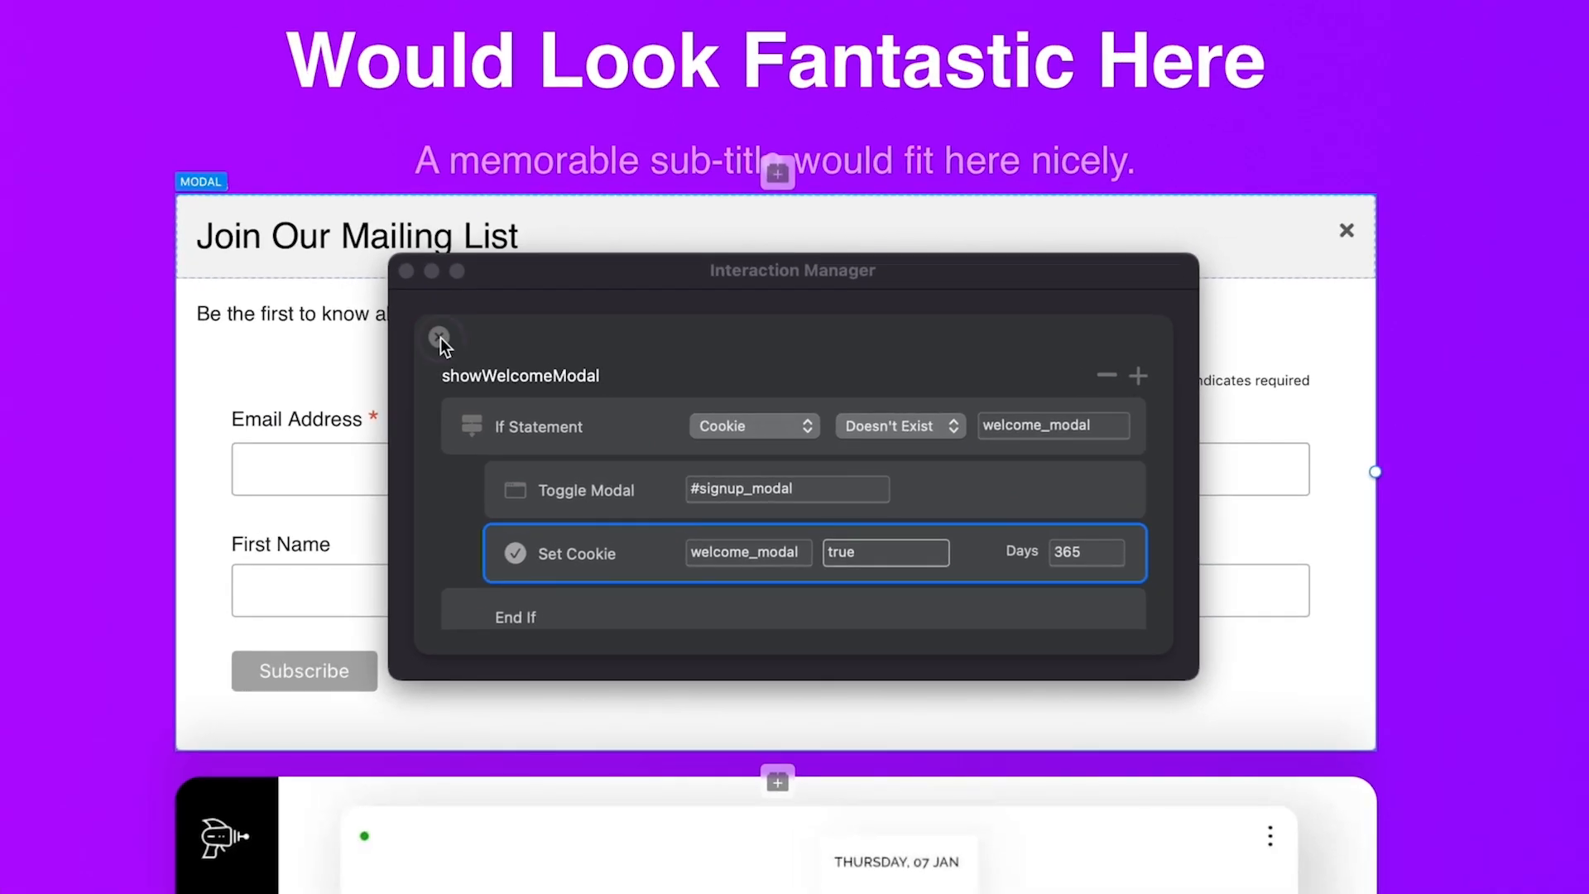
Create a second interaction named welcomemodalDelay in the Interaction Manager
{"action": "left_click", "coordinate": [439, 337]}
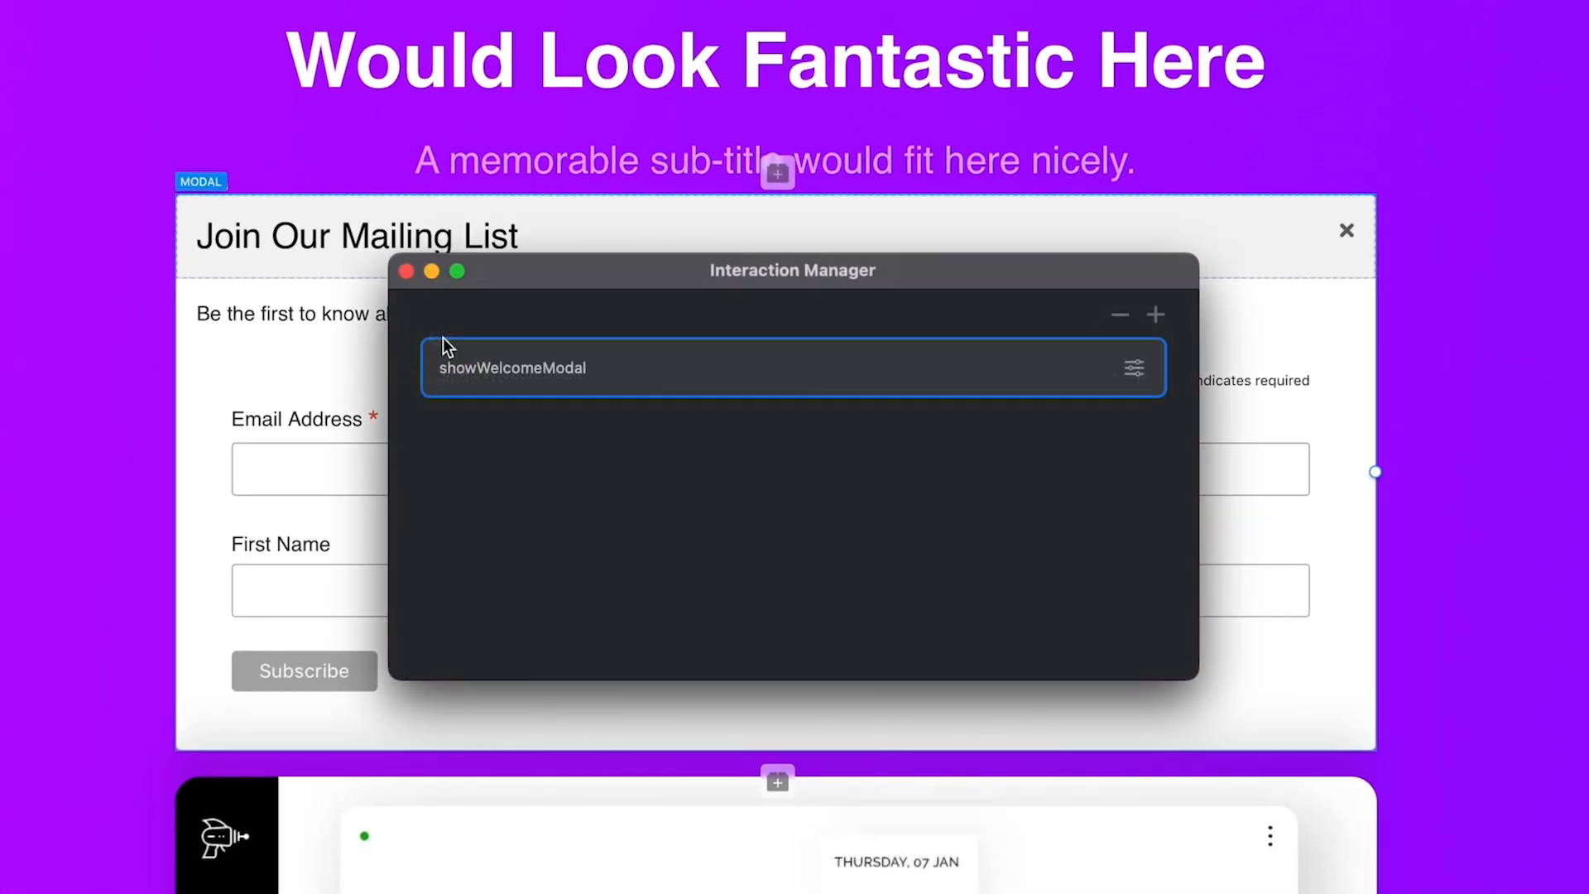
{"action": "left_click", "coordinate": [1153, 314]}
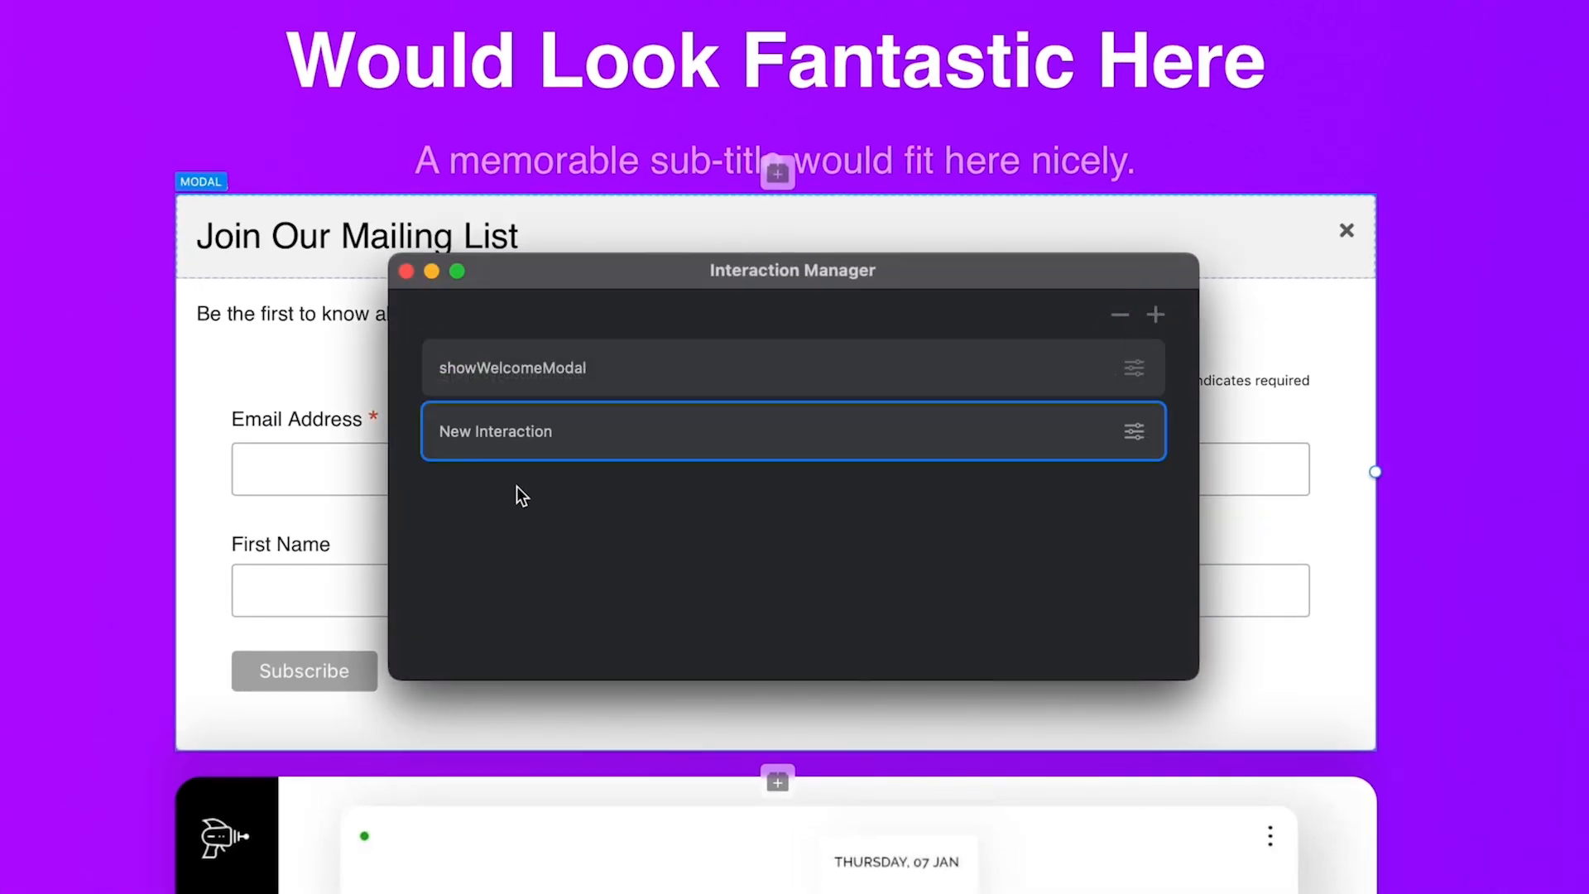
{"action": "left_click", "coordinate": [475, 433]}
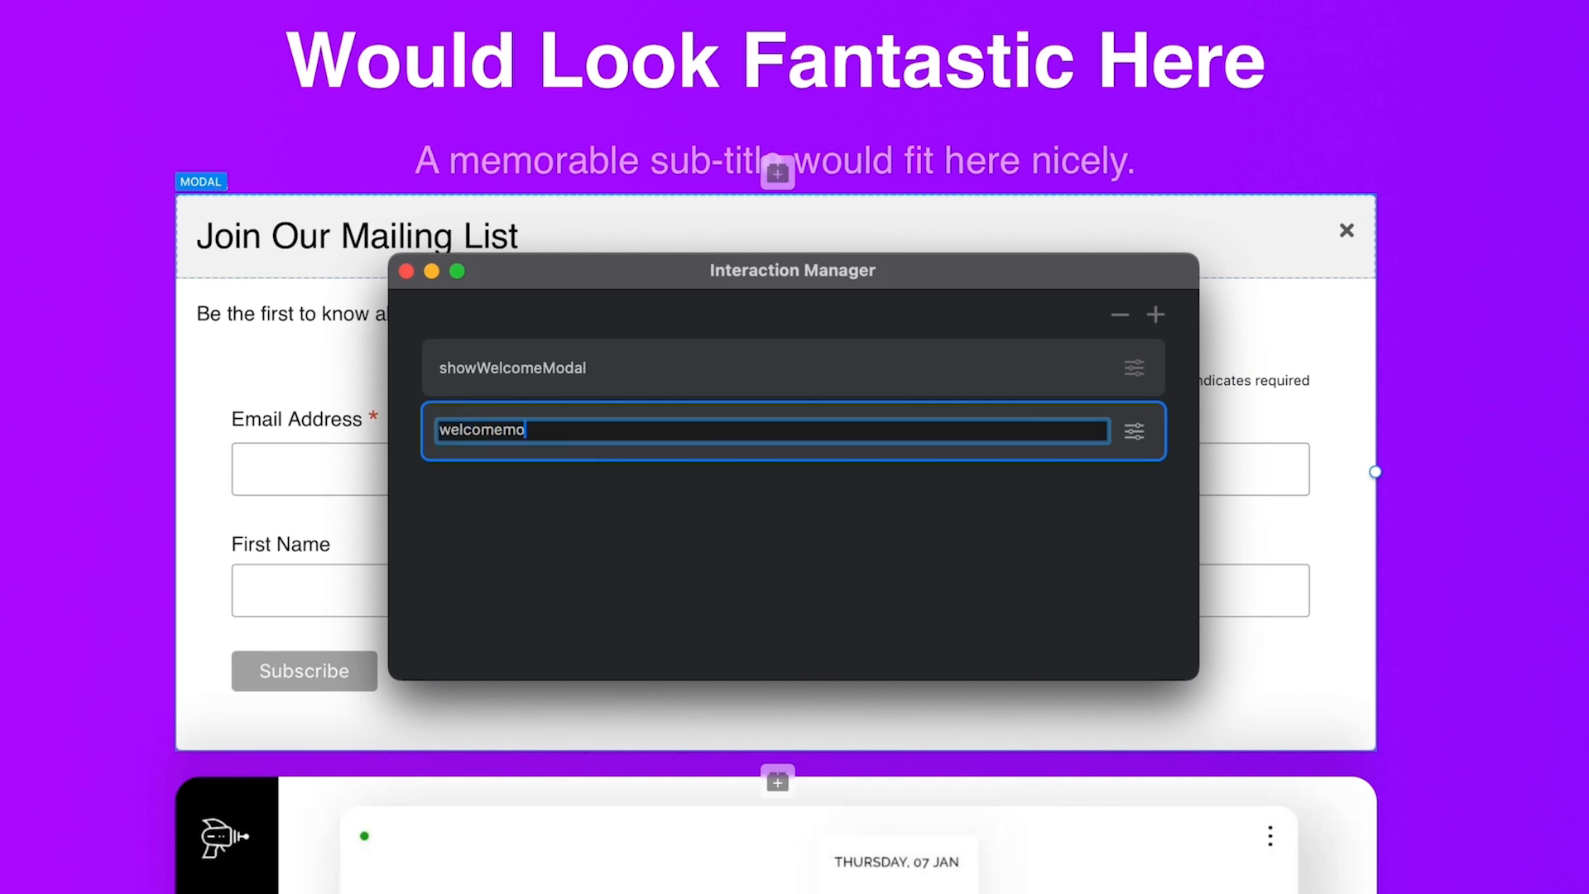
{"action": "type", "text": "welcomemodalDelay"}
{"action": "key", "text": "Return"}
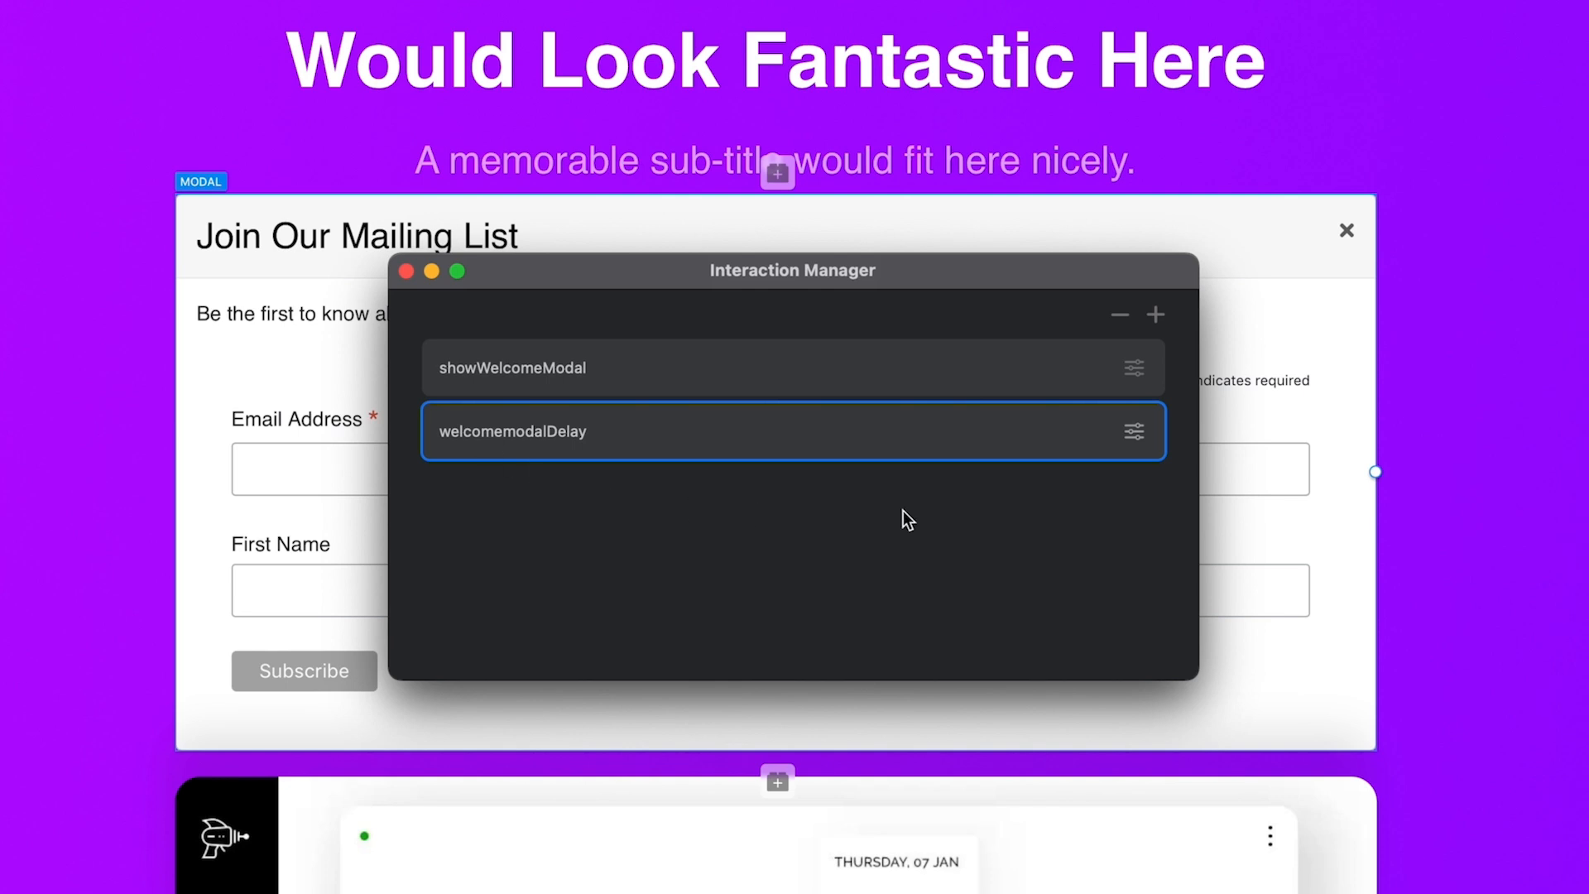
Add a Call Custom Interaction rule to welcomemodalDelay that calls showWelcomeModal with a delay of 5000
{"action": "left_click", "coordinate": [1131, 432]}
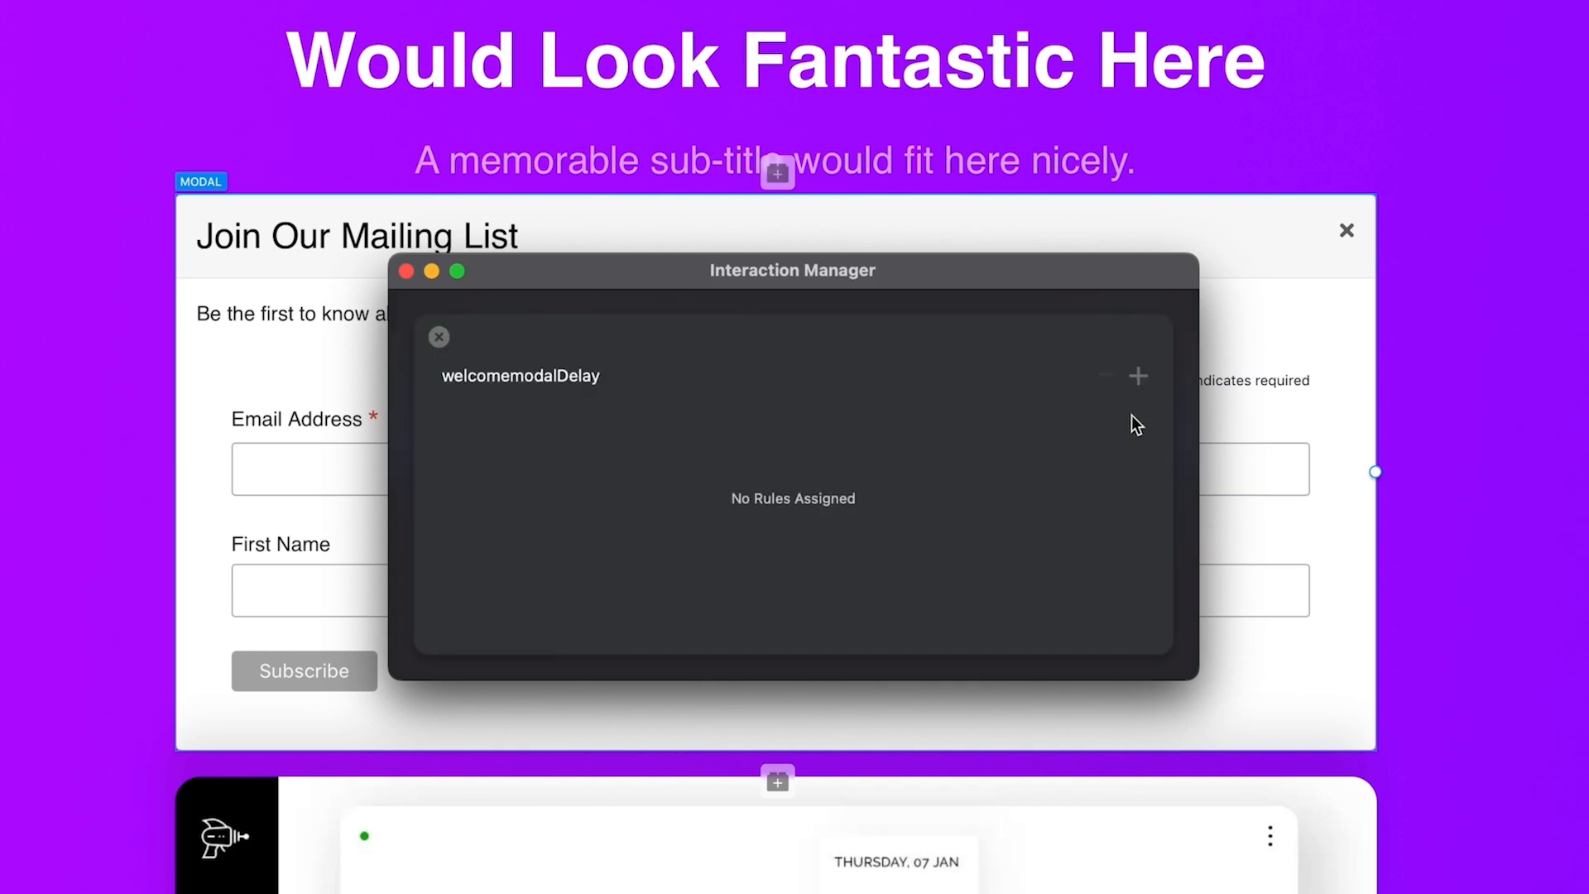
{"action": "left_click", "coordinate": [1139, 377]}
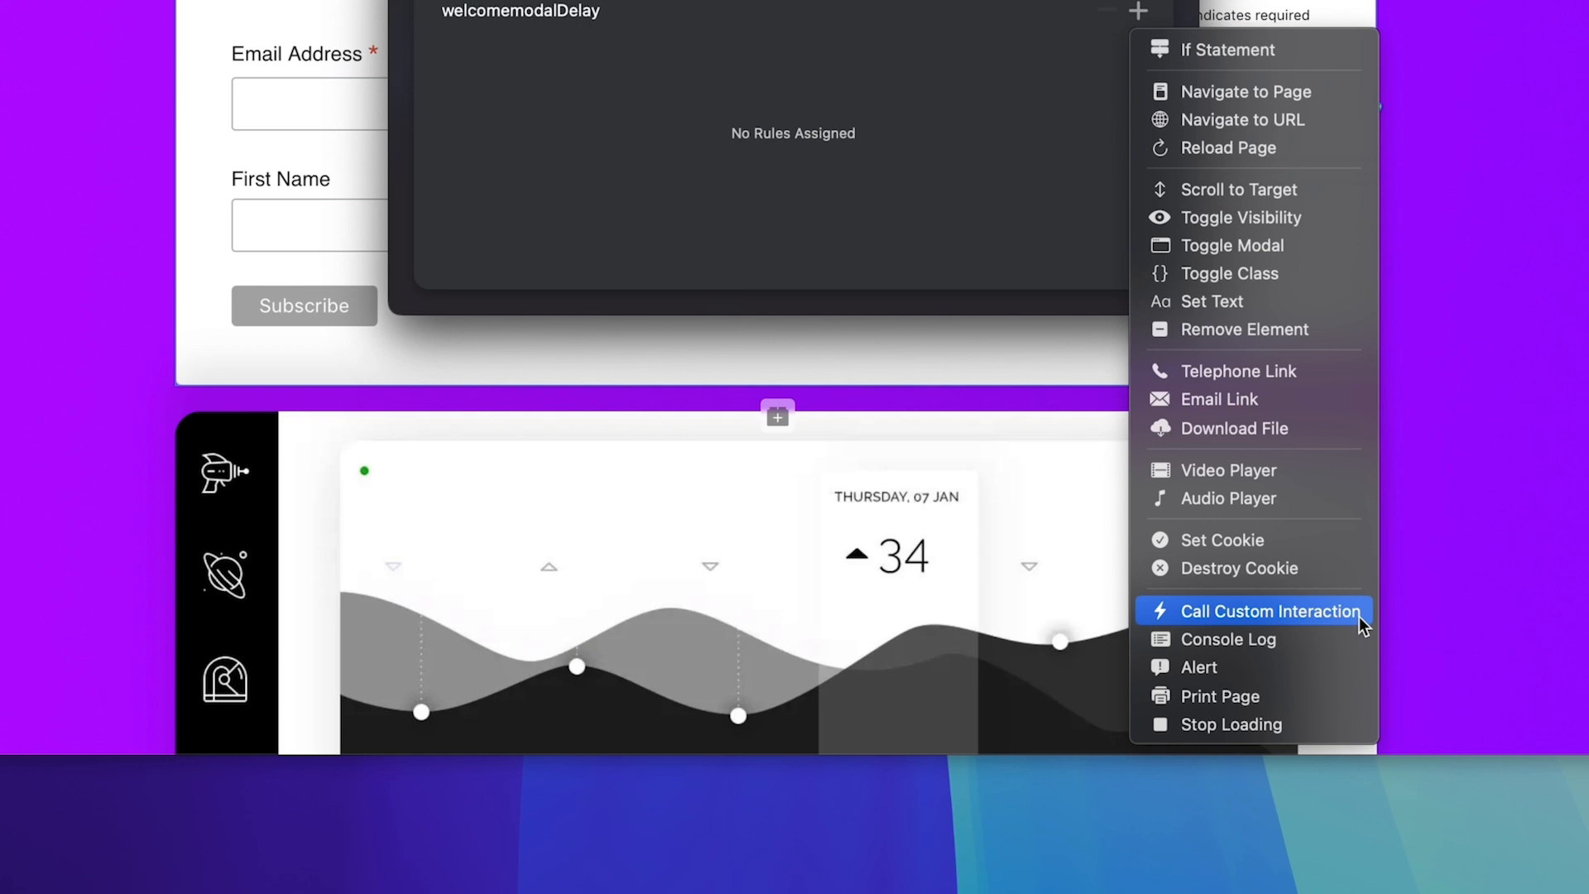
{"action": "left_click", "coordinate": [1359, 710]}
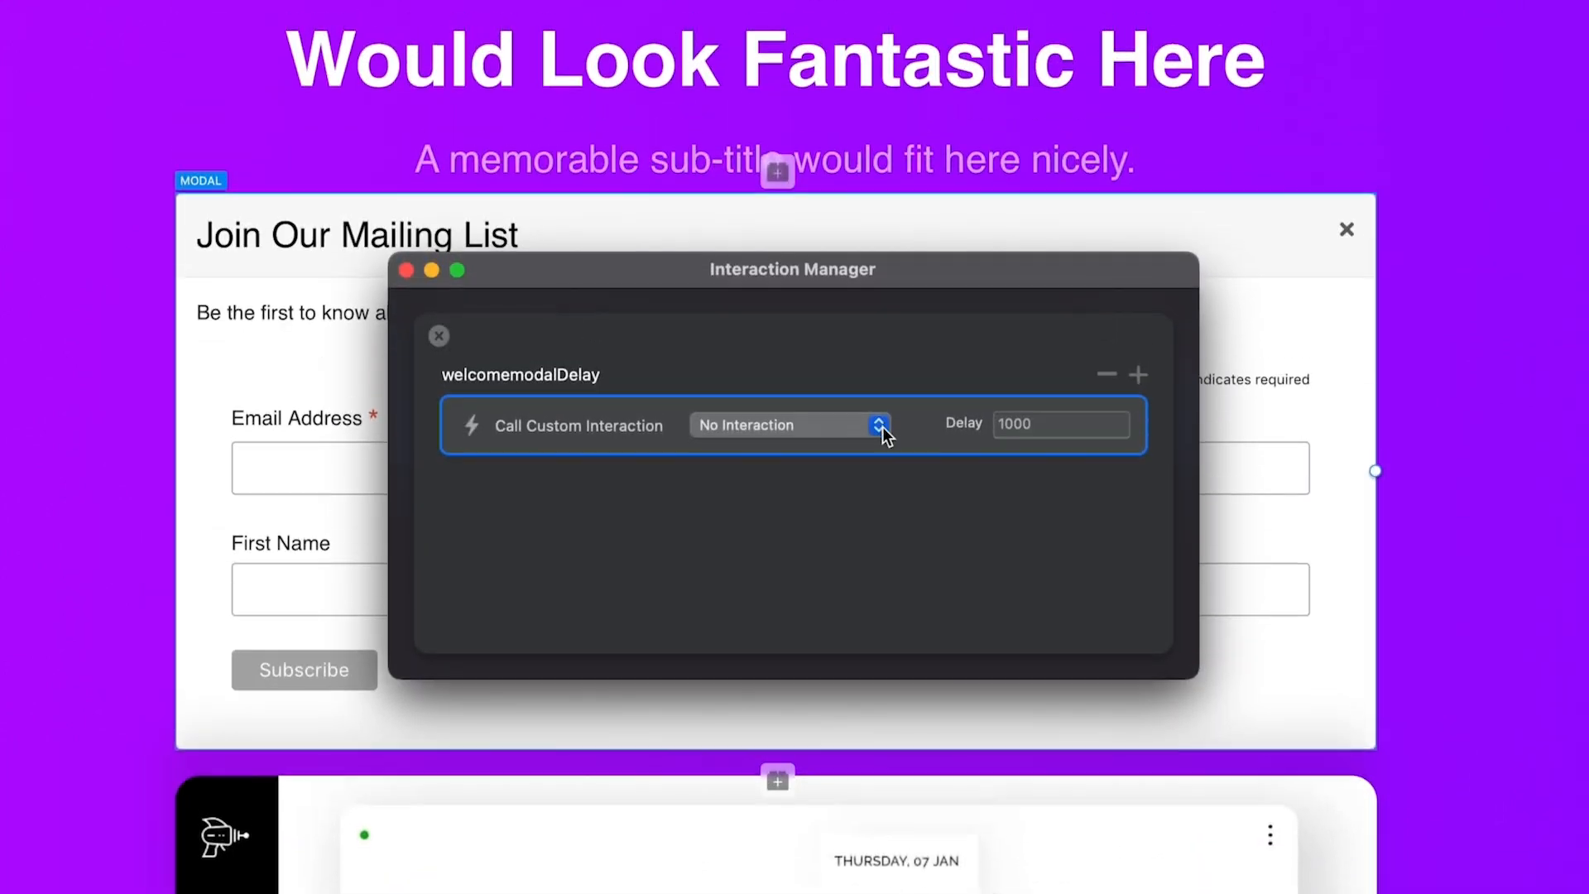
{"action": "left_click", "coordinate": [879, 69]}
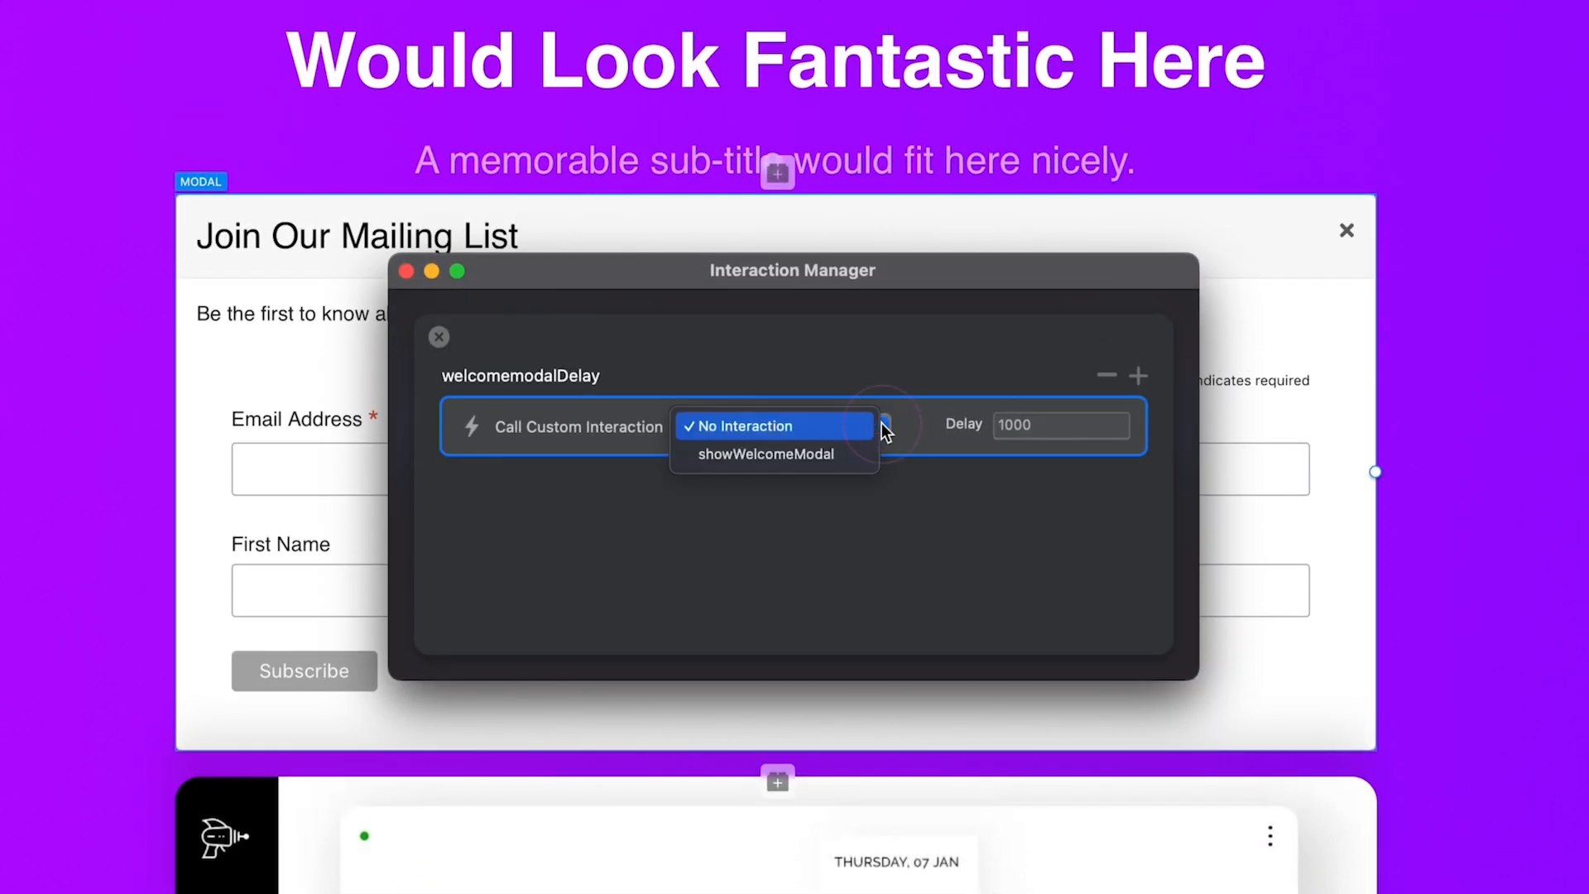
{"action": "left_click", "coordinate": [816, 457]}
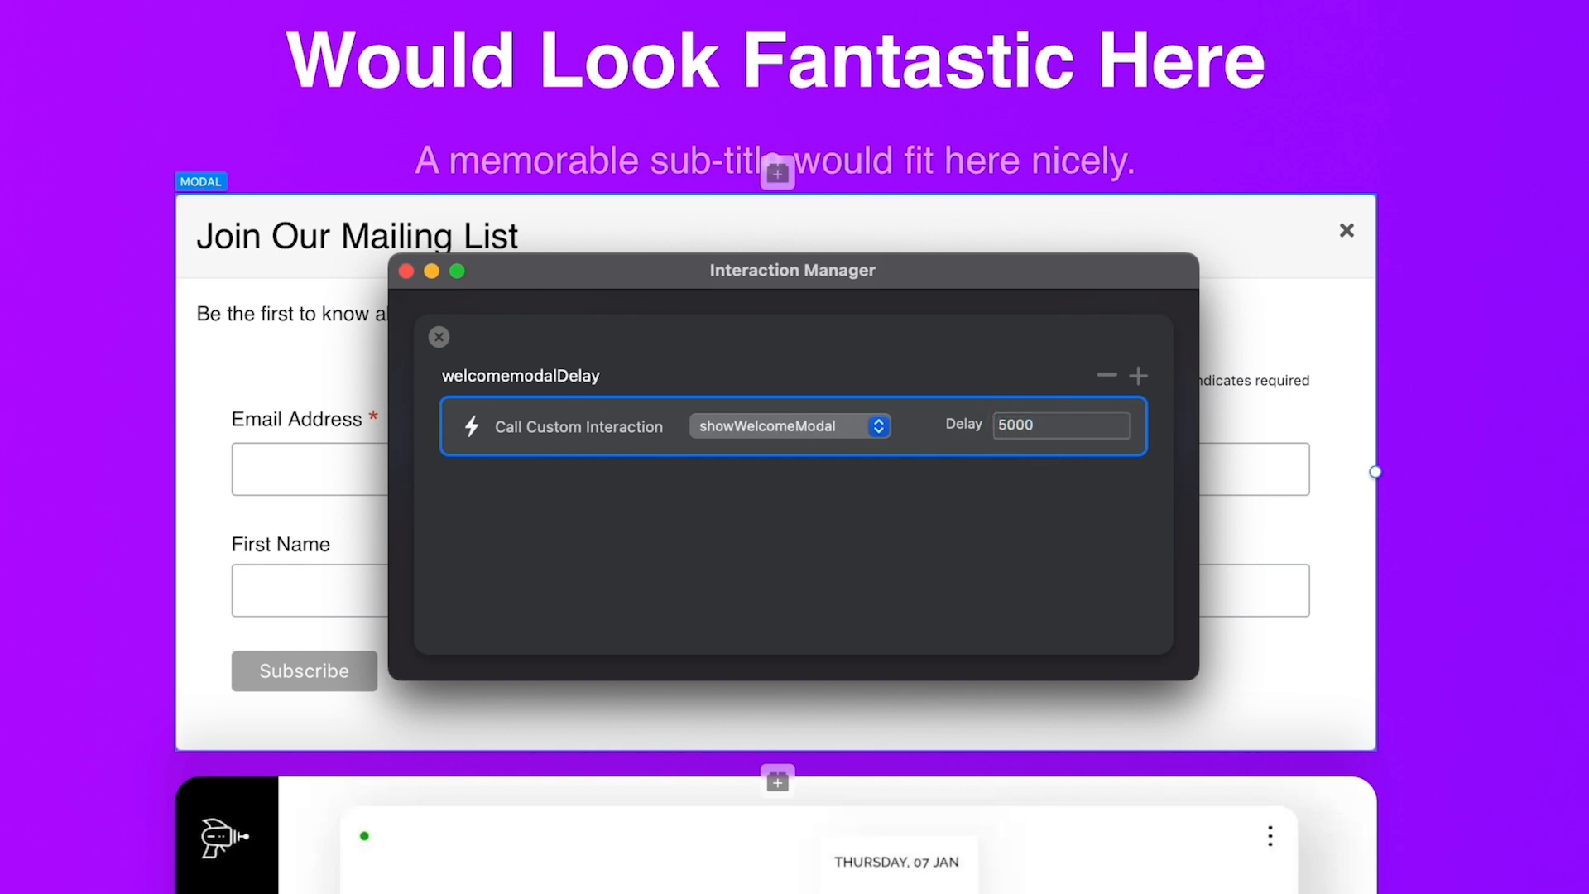
{"action": "left_click", "coordinate": [446, 337]}
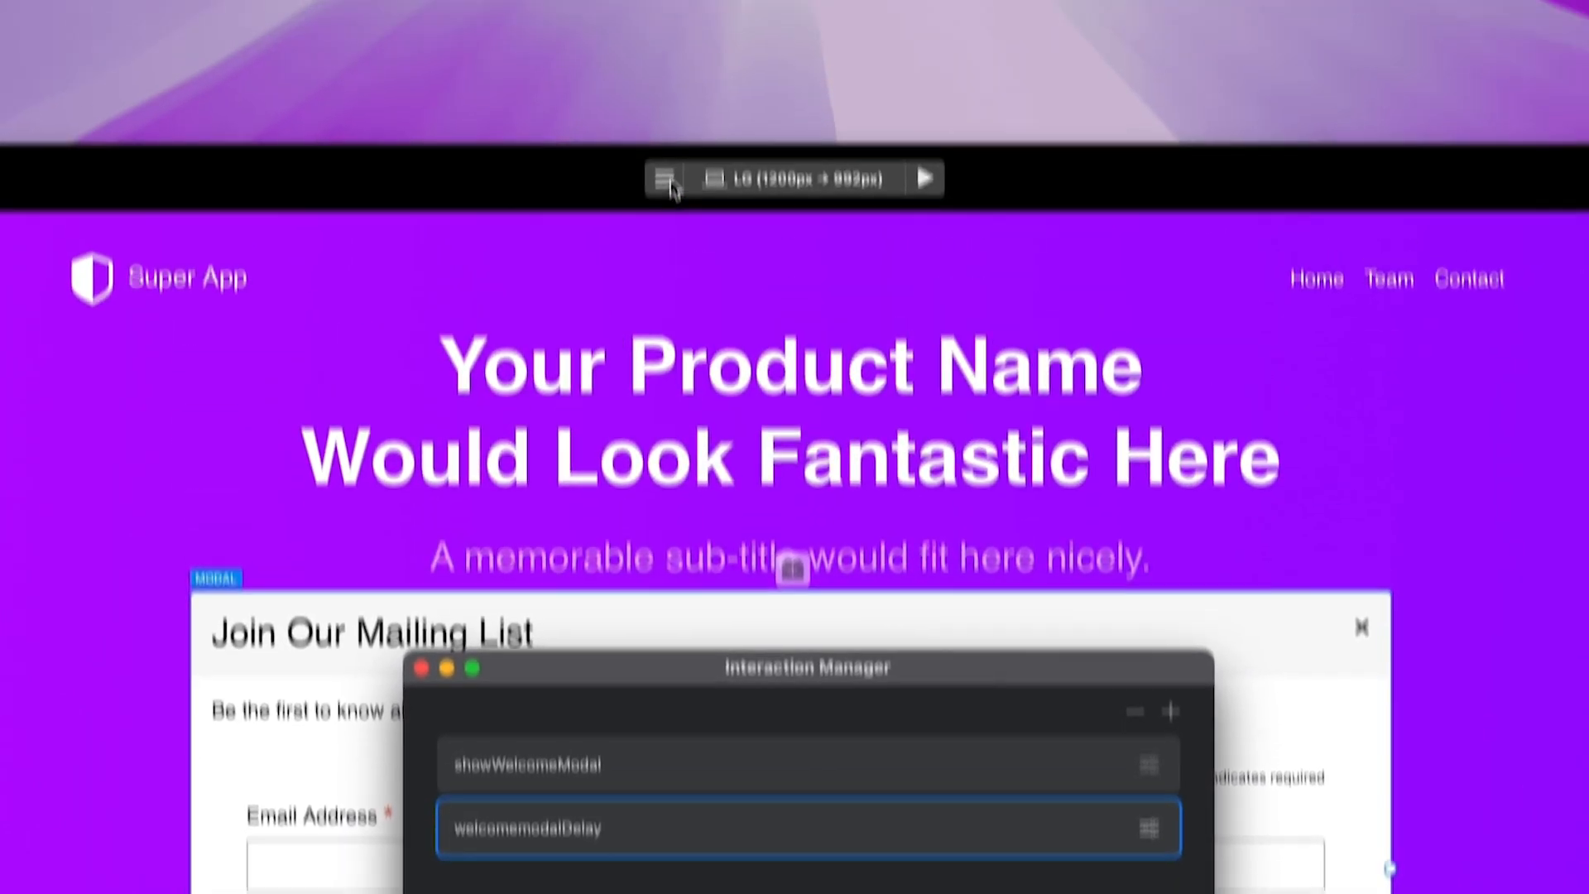
Change the Home page's interaction to welcomemodalDelay in its page settings
{"action": "left_click", "coordinate": [665, 179]}
{"action": "left_click", "coordinate": [839, 251]}
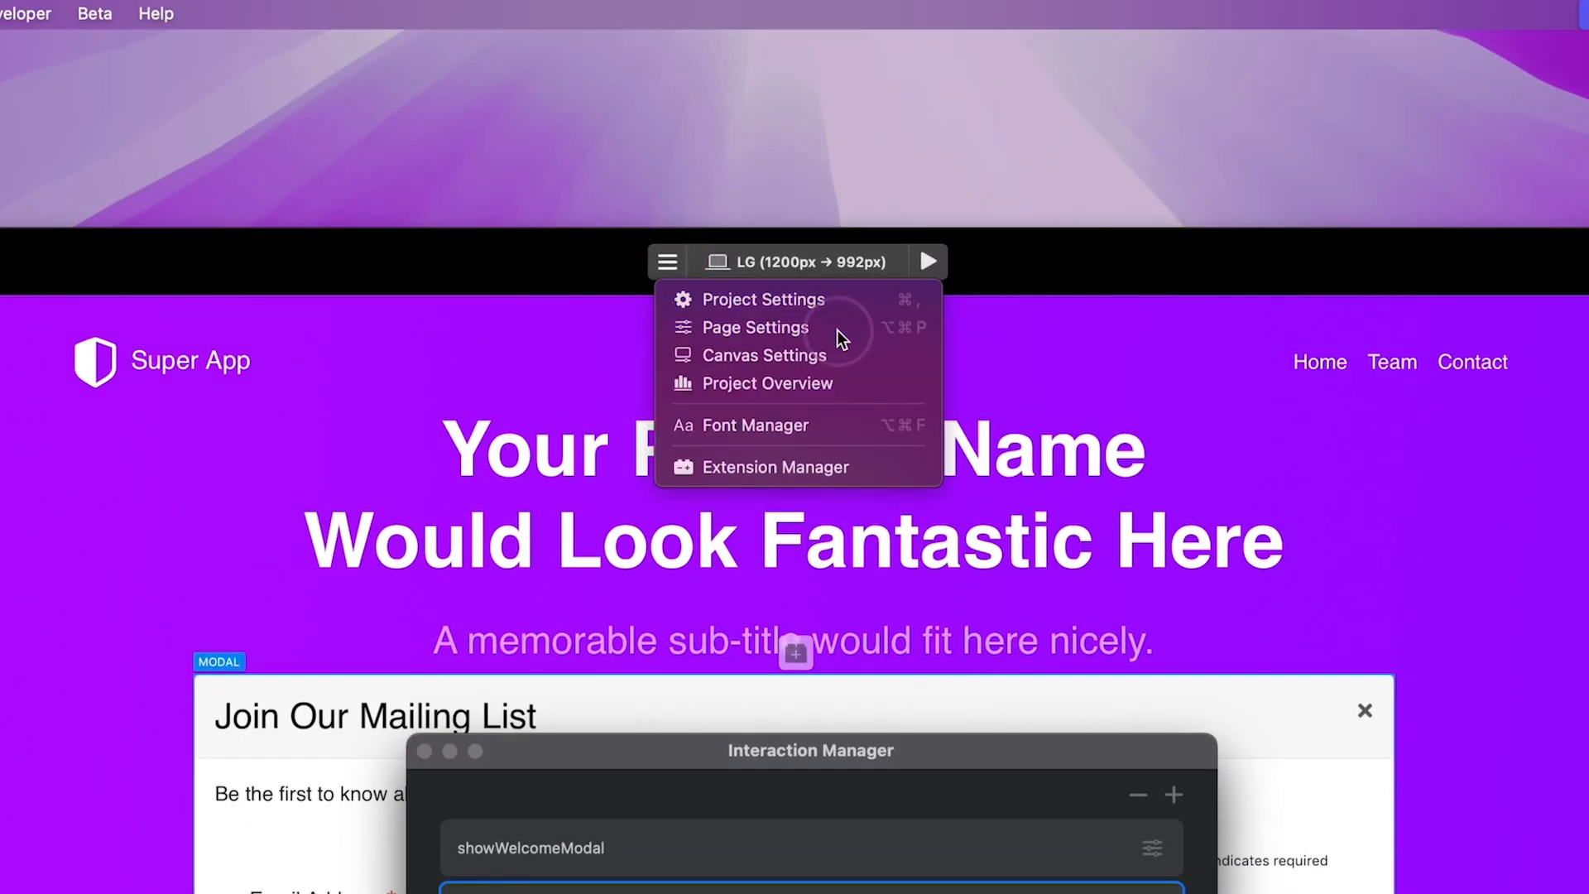
{"action": "left_click", "coordinate": [771, 426]}
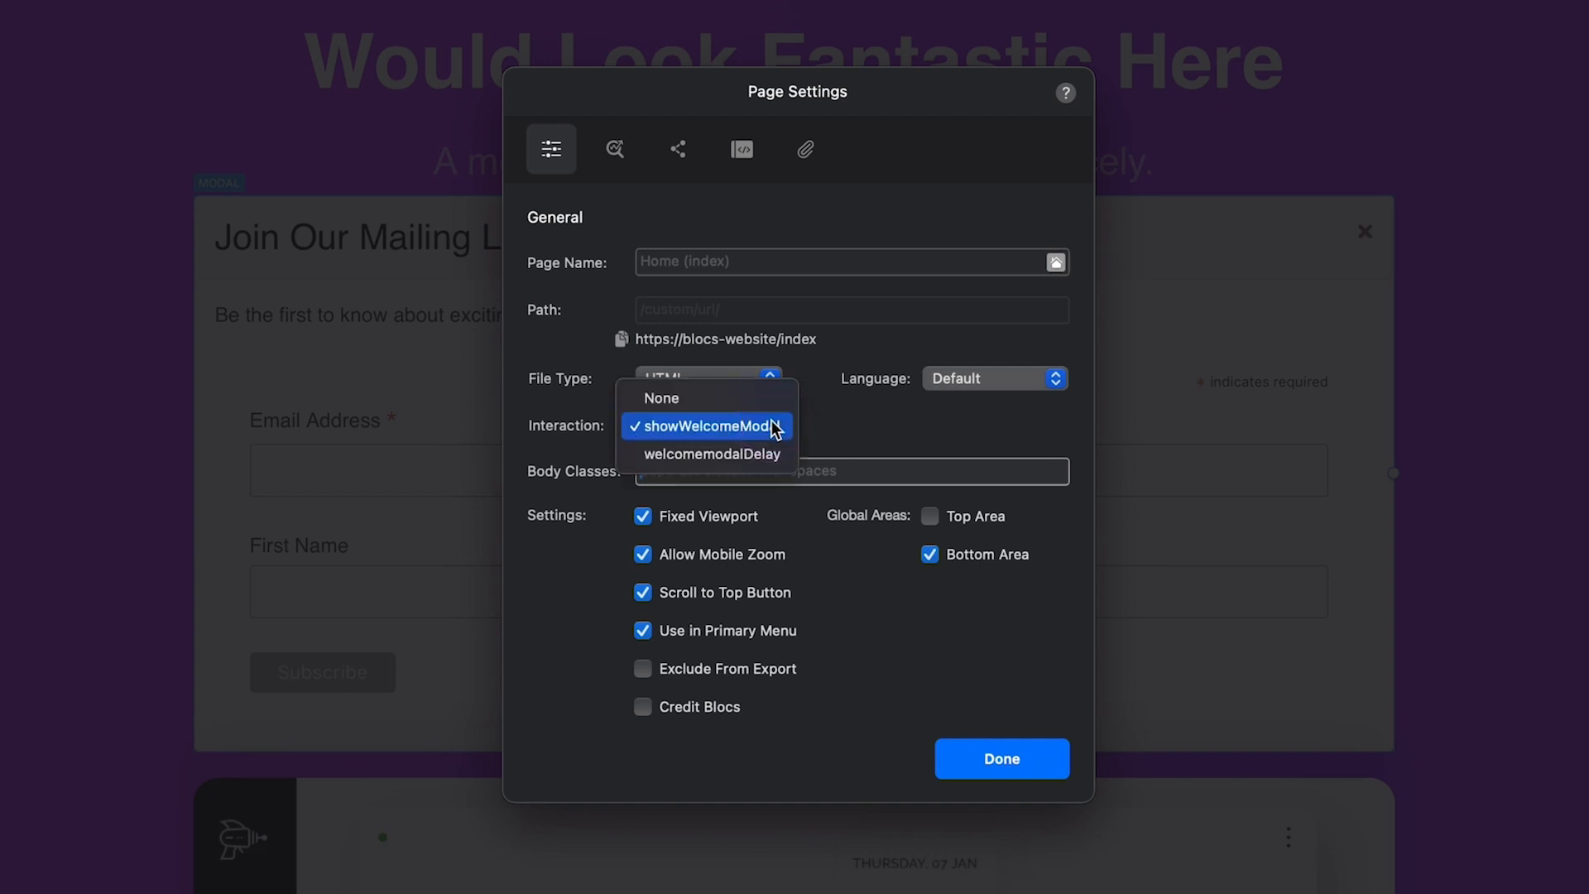
{"action": "left_click", "coordinate": [763, 455]}
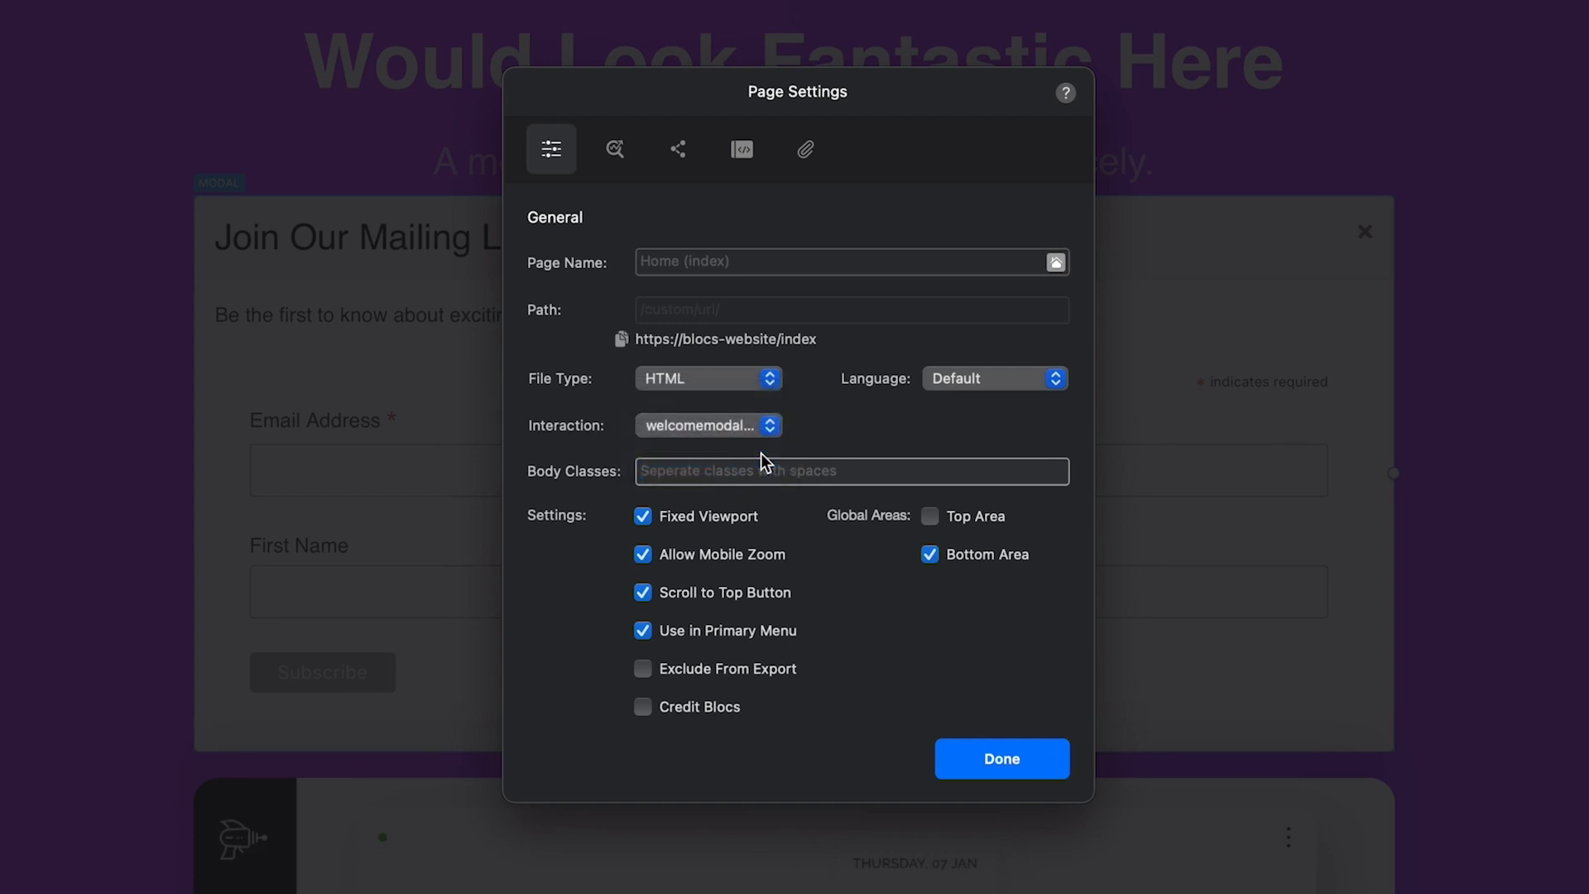
{"action": "left_click", "coordinate": [1000, 759]}
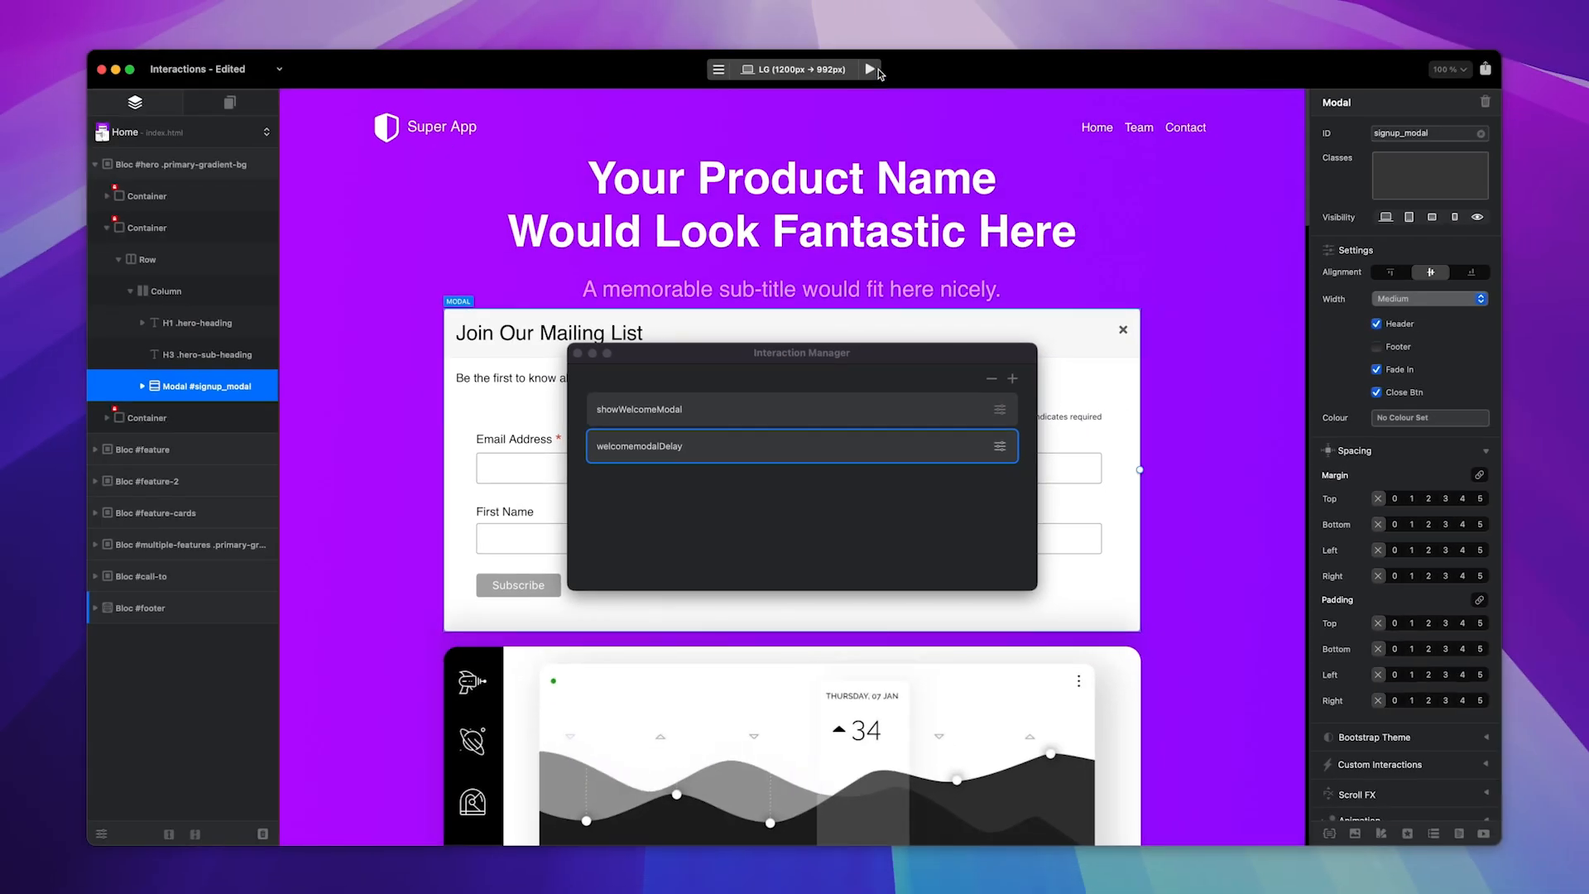
Preview the Home page with a cleared preview cache to check the delayed signup modal, including after a reload
{"action": "left_click", "coordinate": [872, 70]}
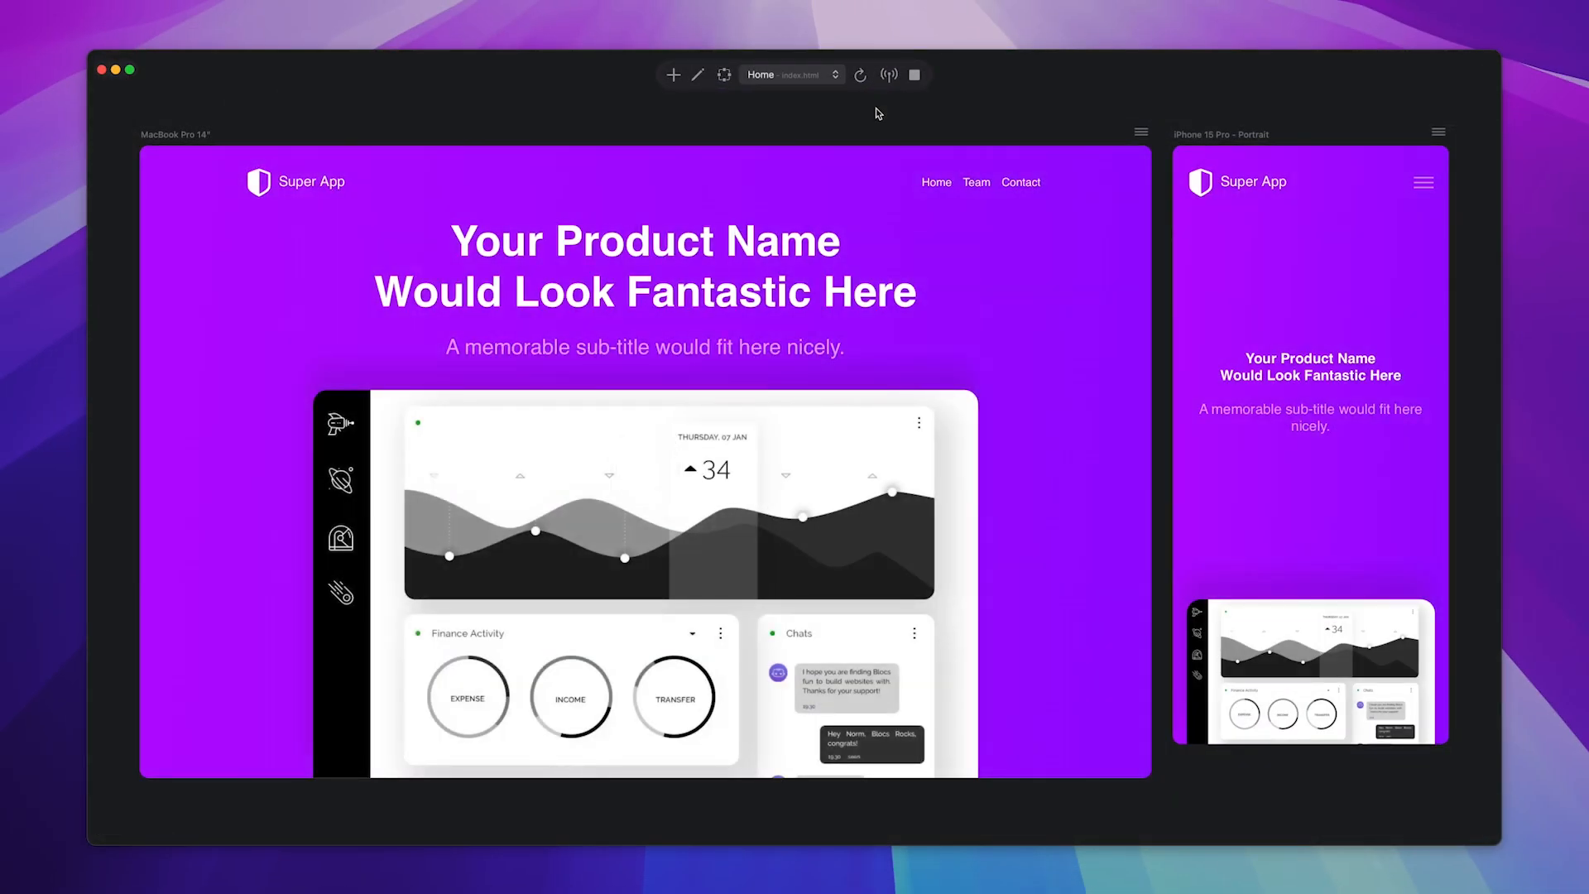
{"action": "right_click", "coordinate": [878, 117]}
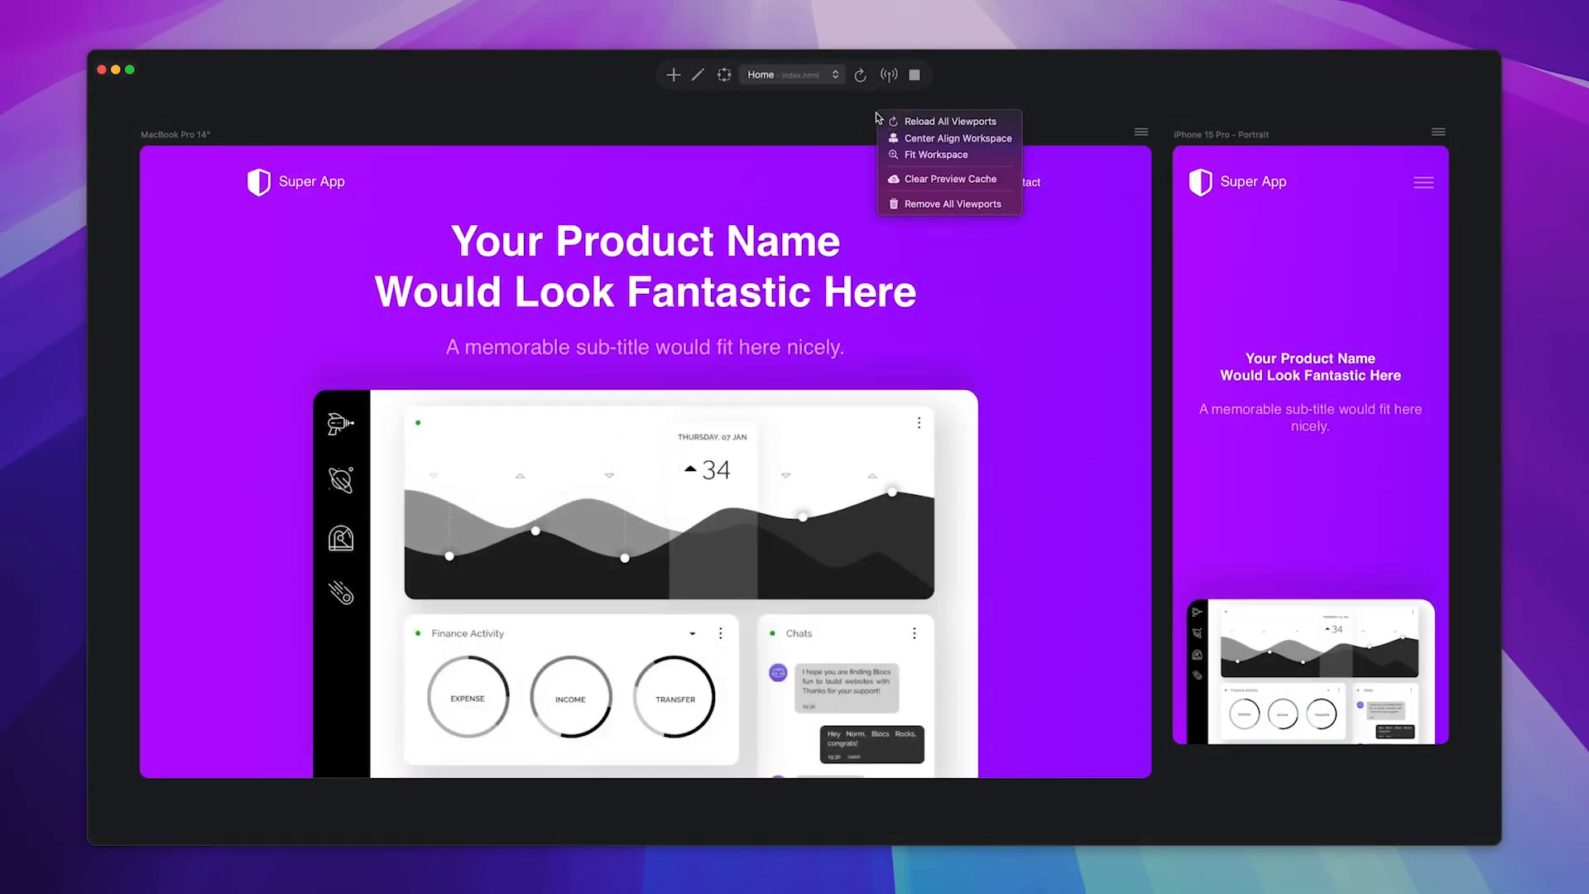
{"action": "left_click", "coordinate": [979, 181]}
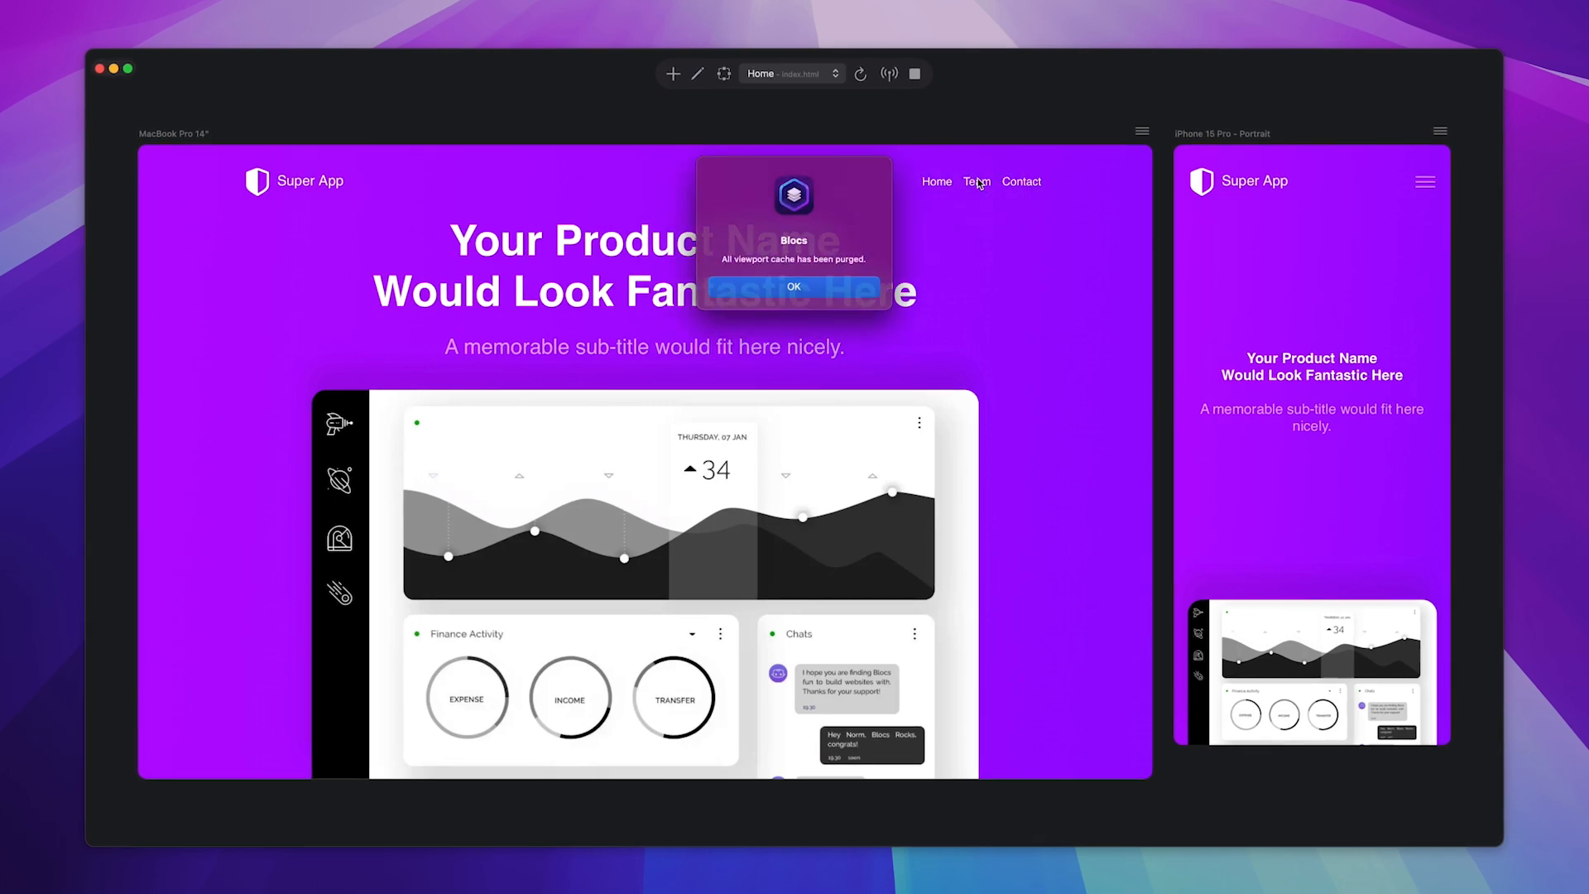
{"action": "left_click", "coordinate": [849, 285]}
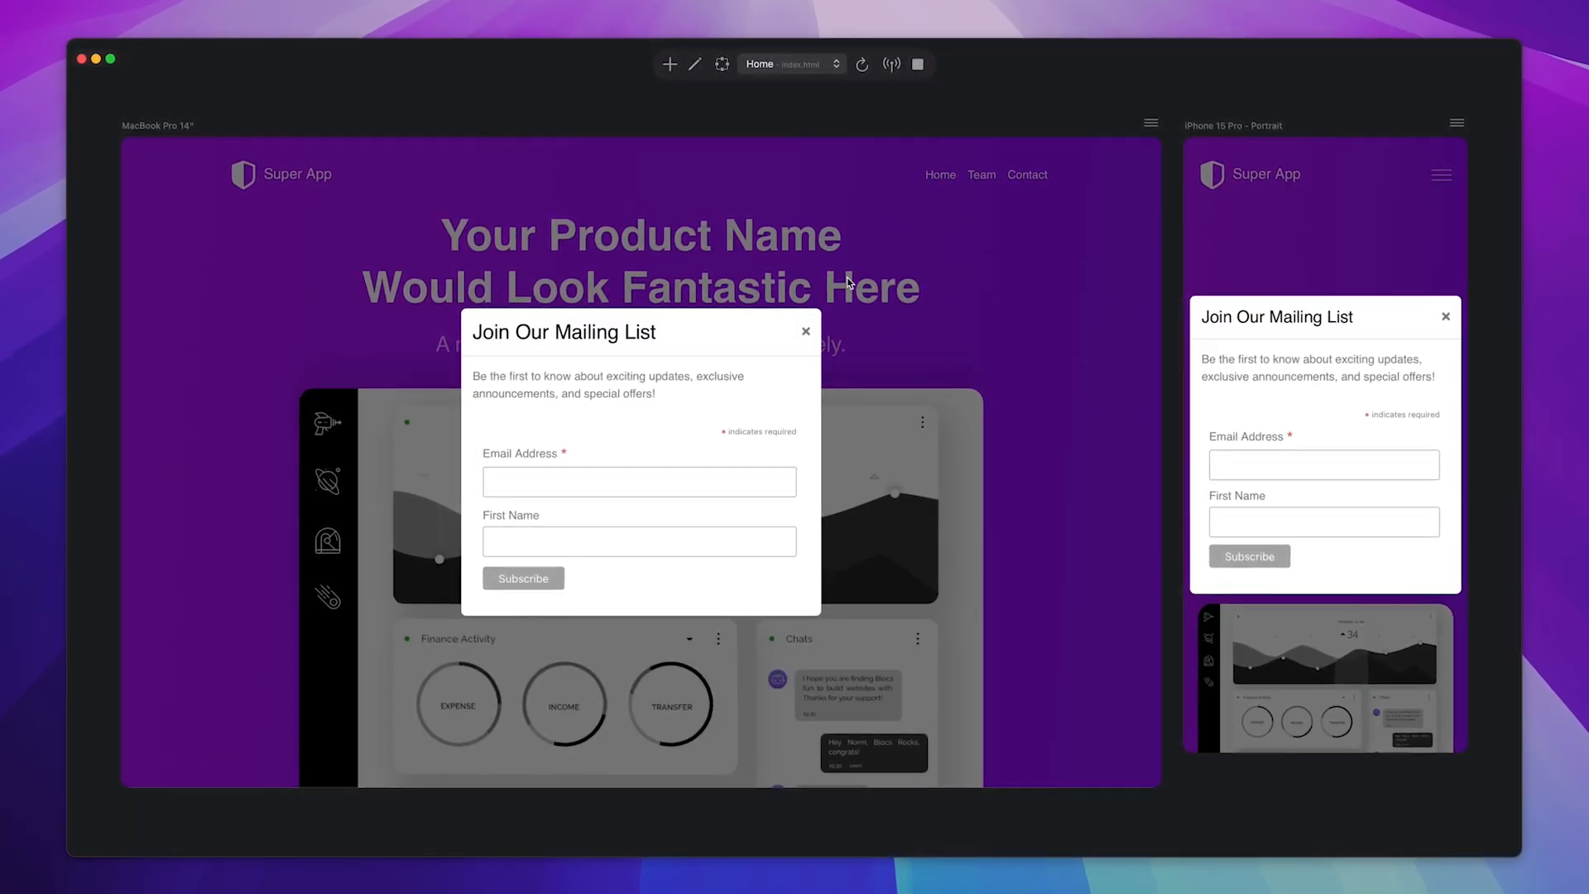
{"action": "left_click", "coordinate": [861, 61]}
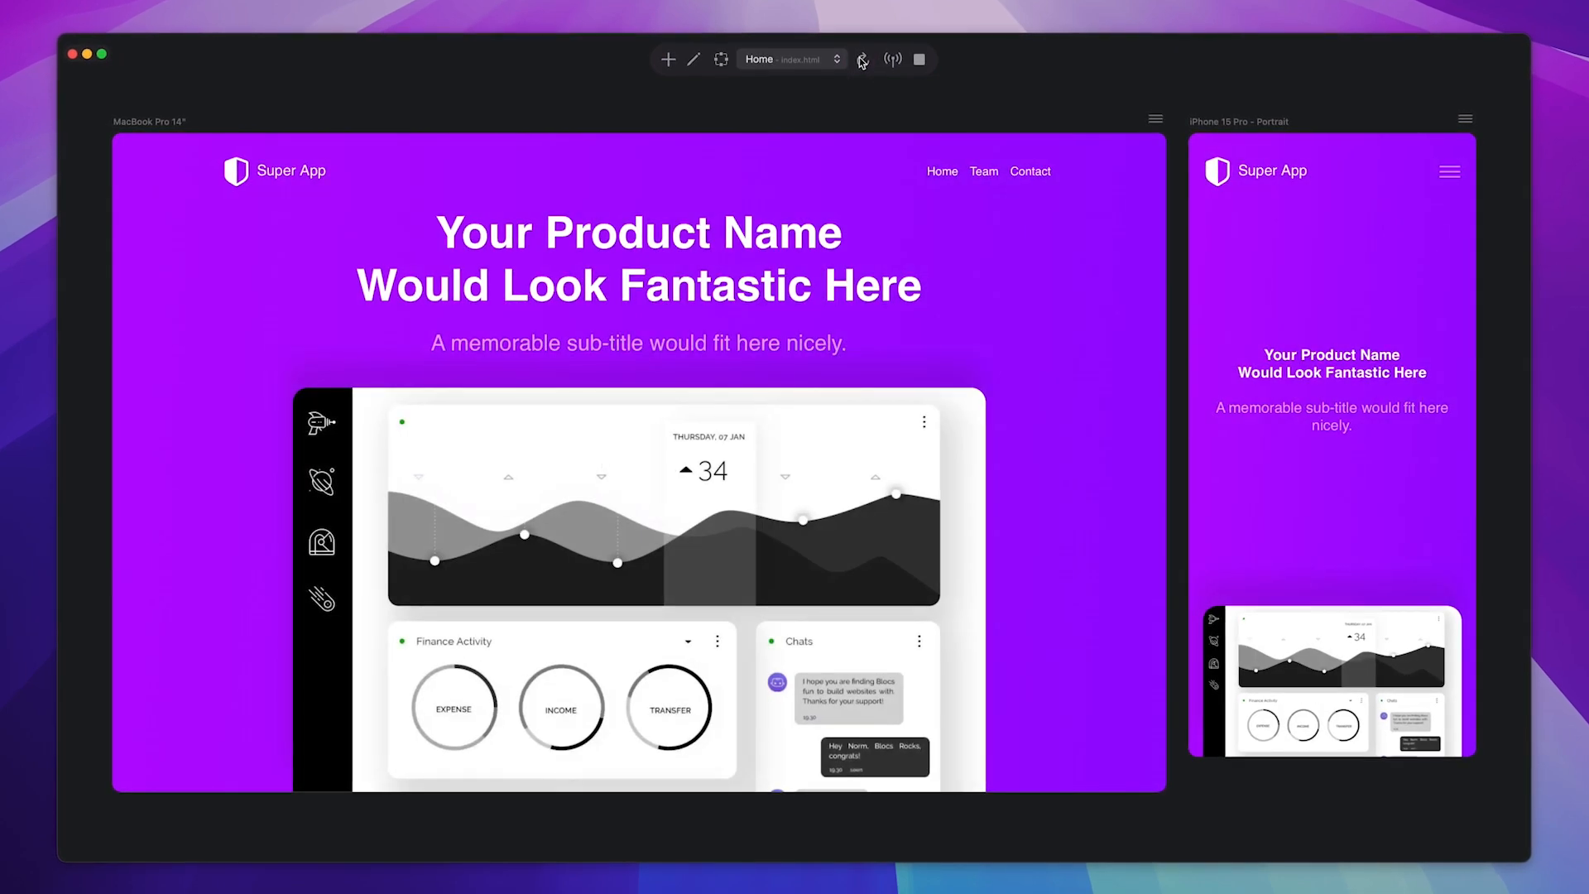